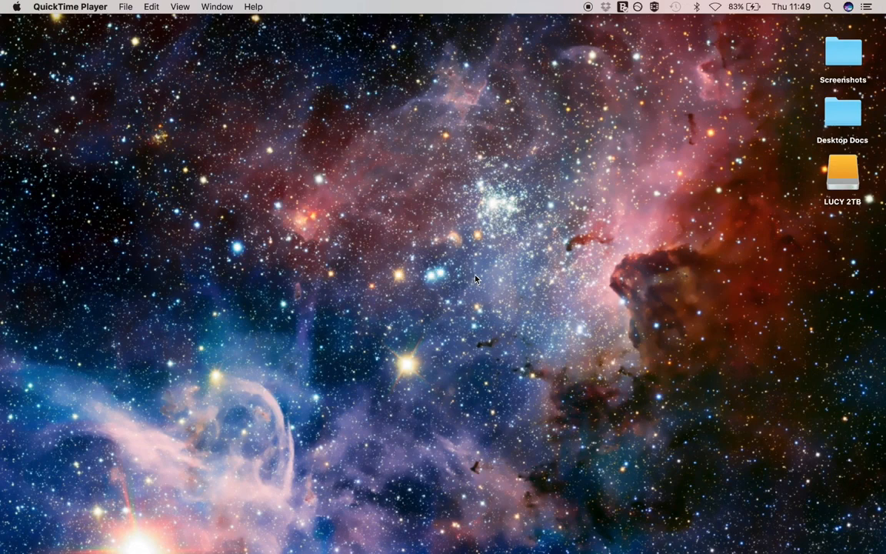
Switch to Final Cut Pro and open the Aerial Solo project from the Aerial event in Demo Library2
key(ctrl+Right)
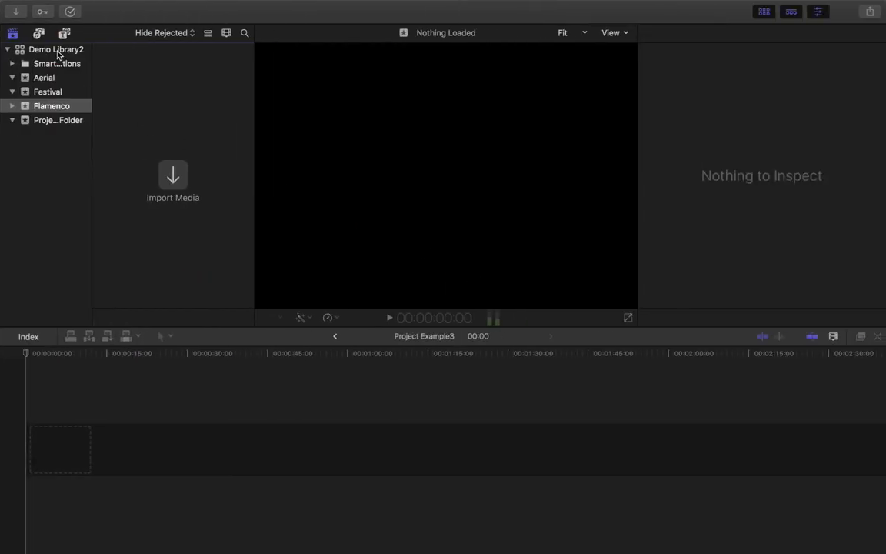
click(29, 50)
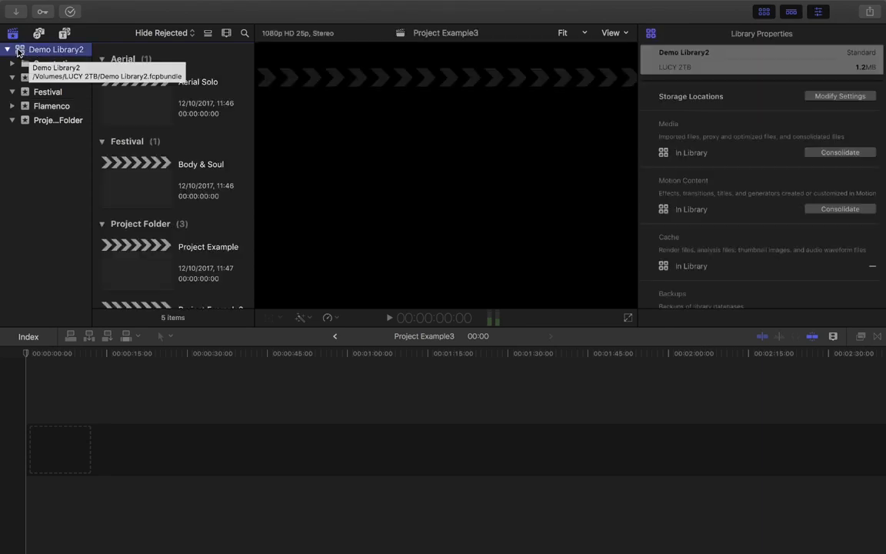
click(46, 79)
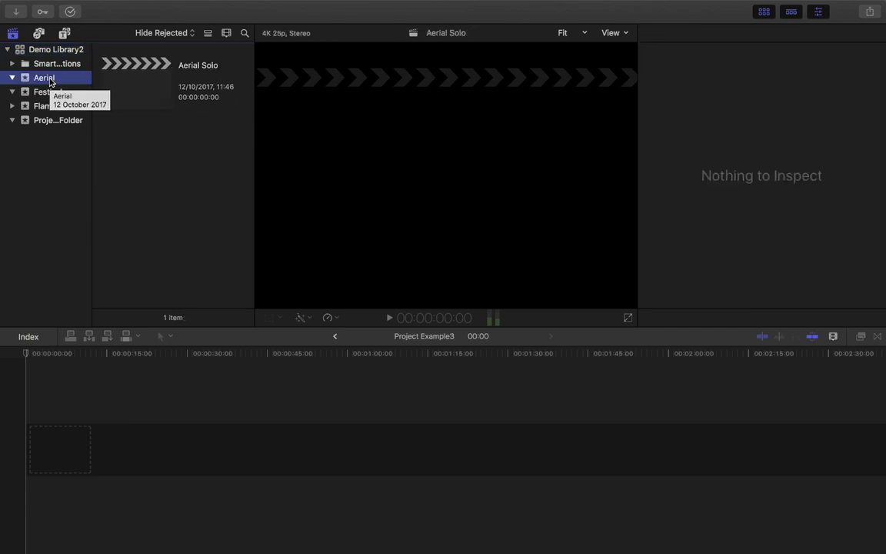
click(140, 84)
double_click(139, 84)
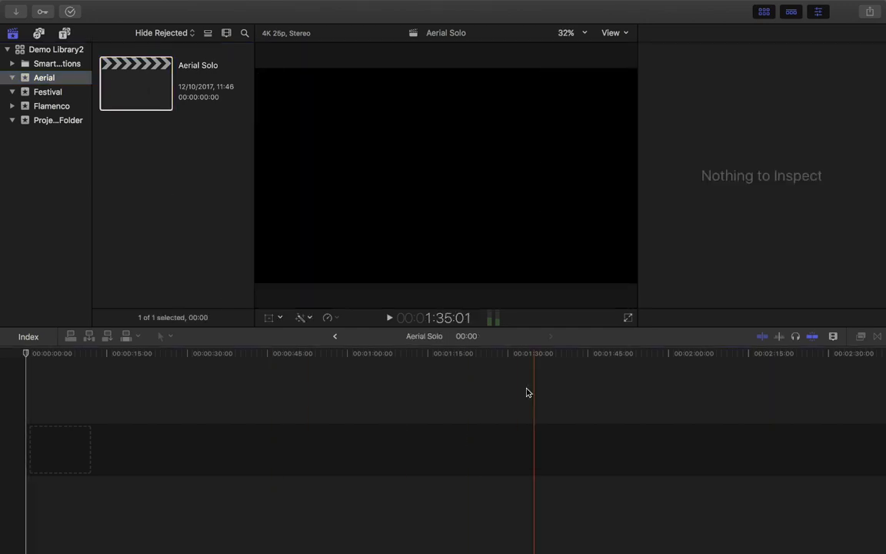
Look through the contents of the Flamenco, Festival and Project Folder events, and return to the Aerial event
click(56, 106)
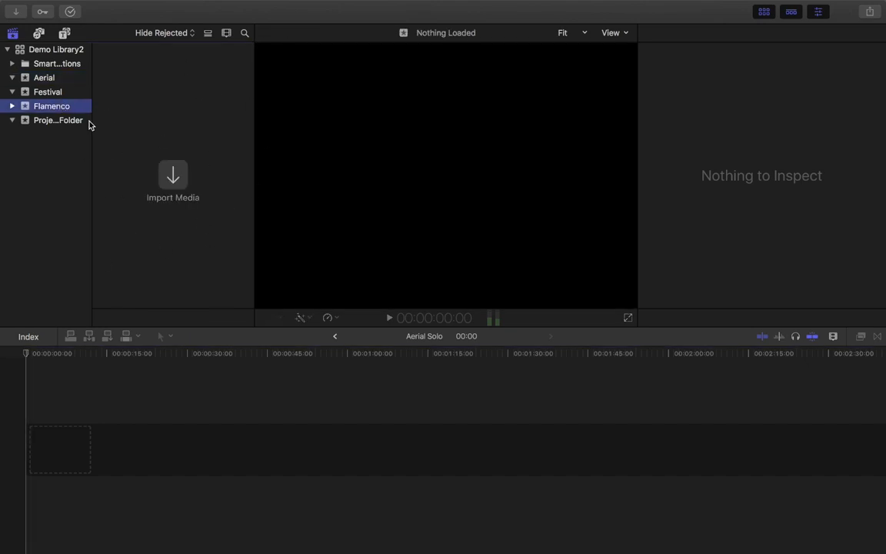
click(44, 93)
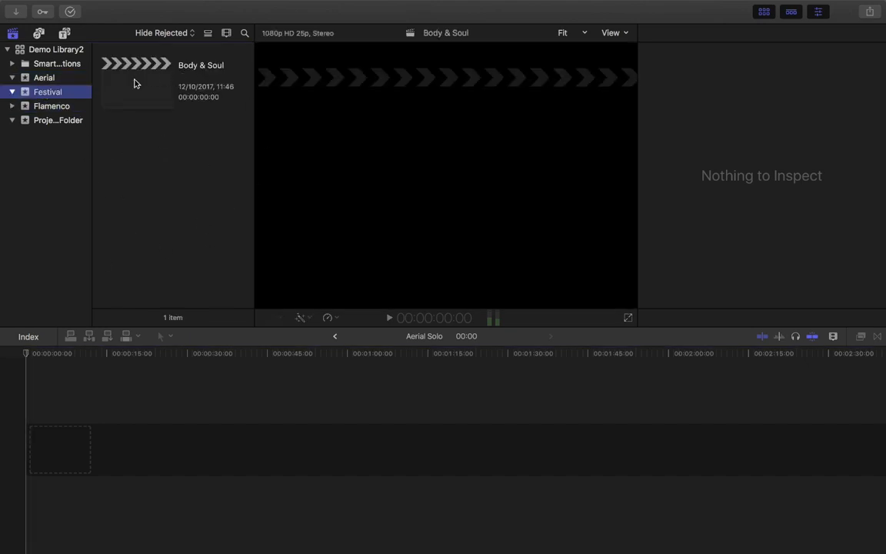
click(58, 121)
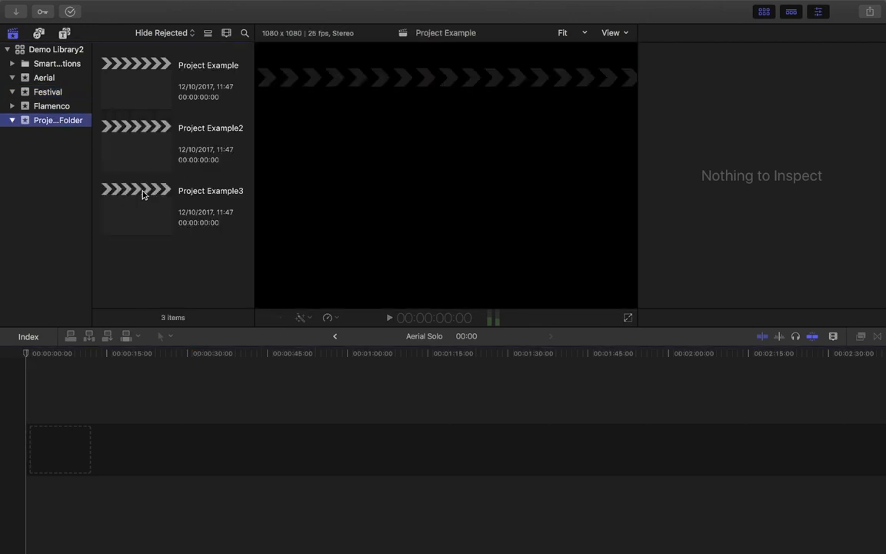
click(45, 80)
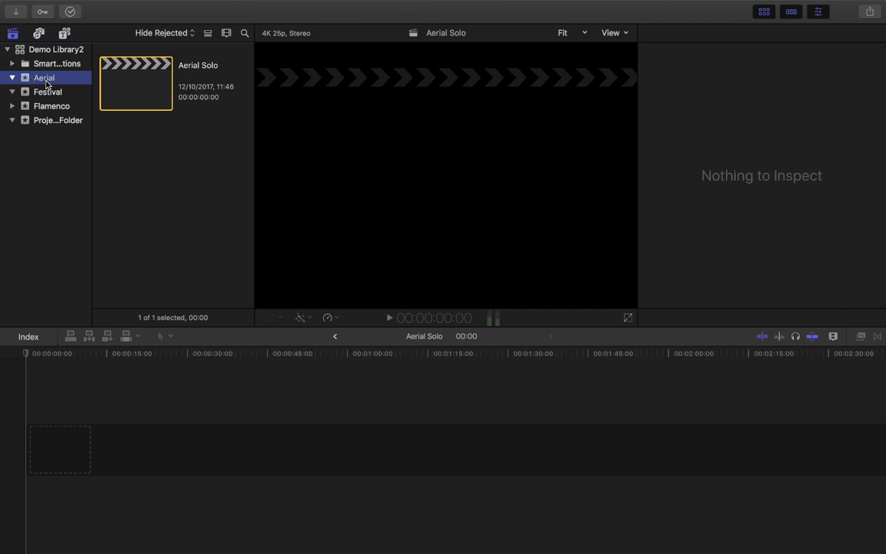
click(17, 12)
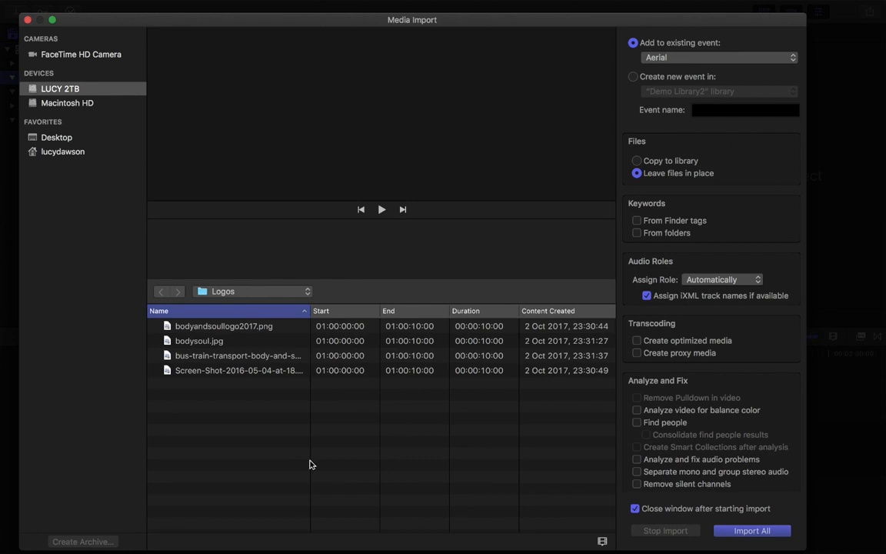
click(28, 20)
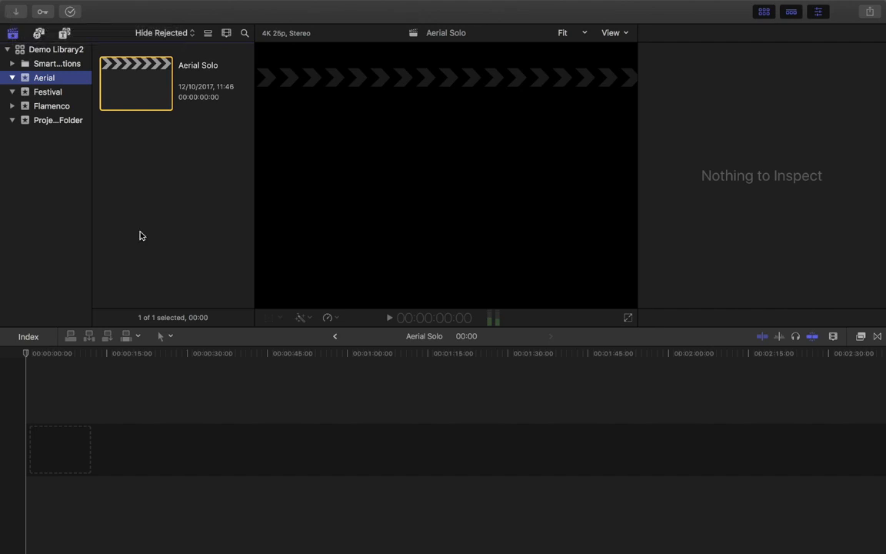
key(super+i)
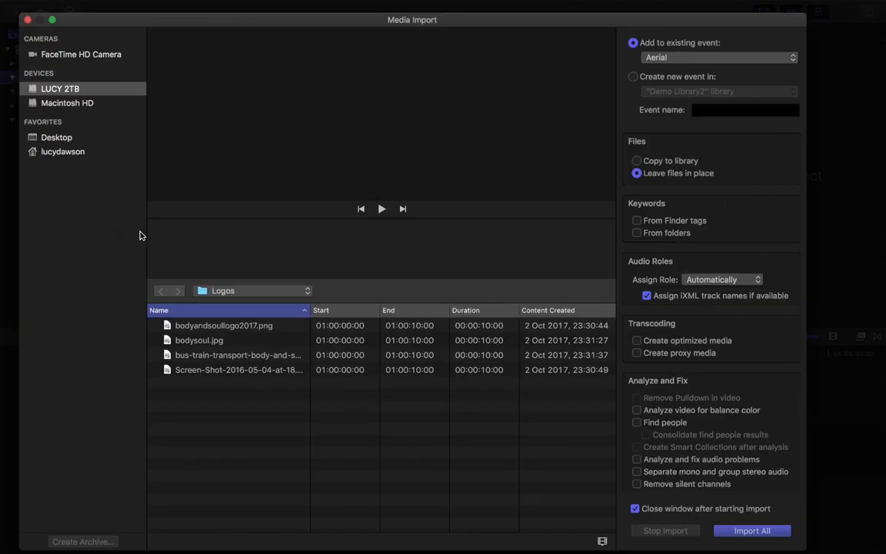
click(26, 20)
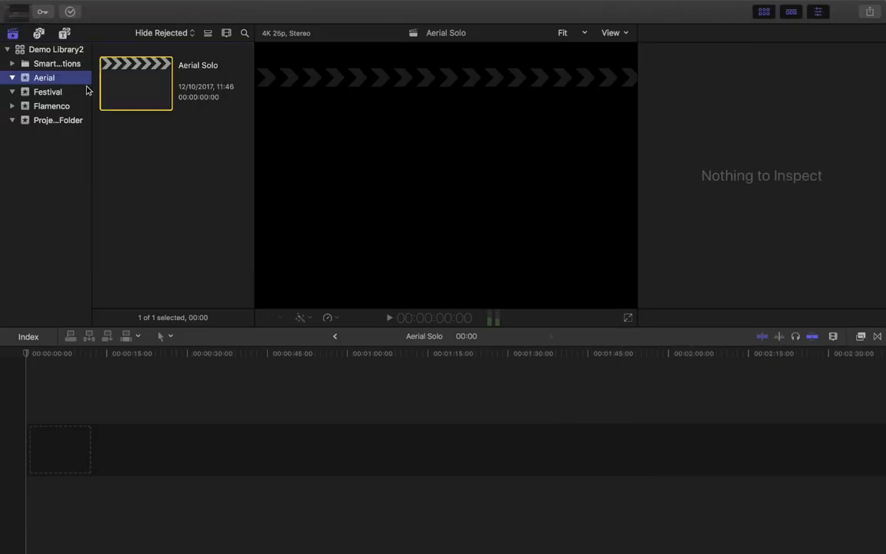
Open the Media Import window with the Aerial event as the destination
click(105, 7)
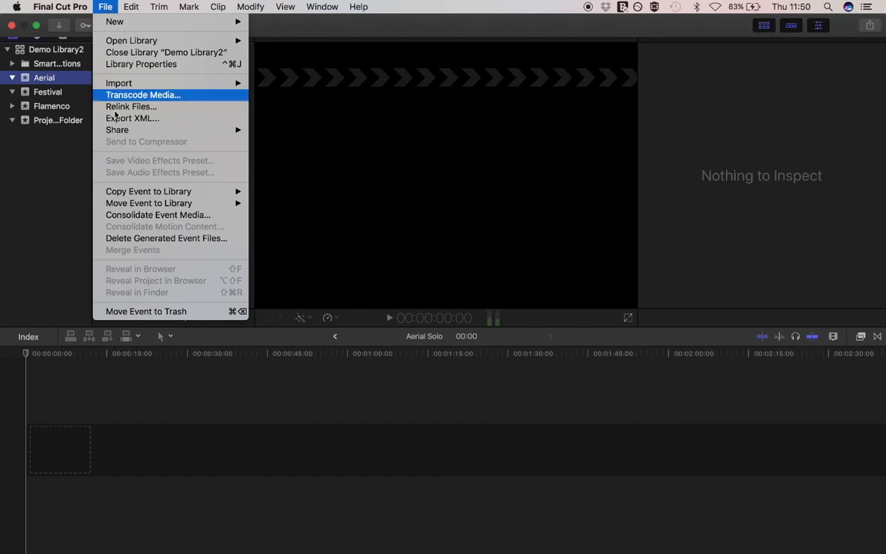
mouse_move(108, 82)
click(271, 85)
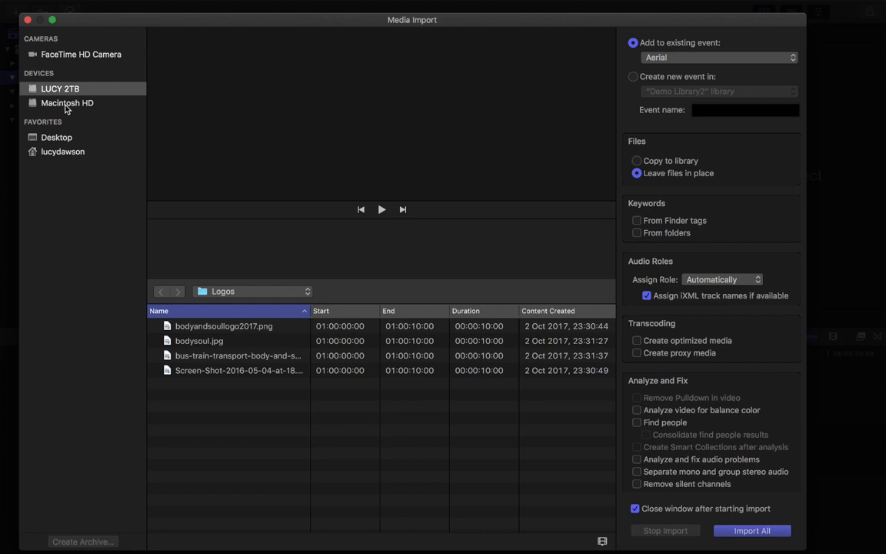
Browse Macintosh HD and the Desktop as import sources, and settle on the external 2TB drive
click(66, 108)
click(64, 93)
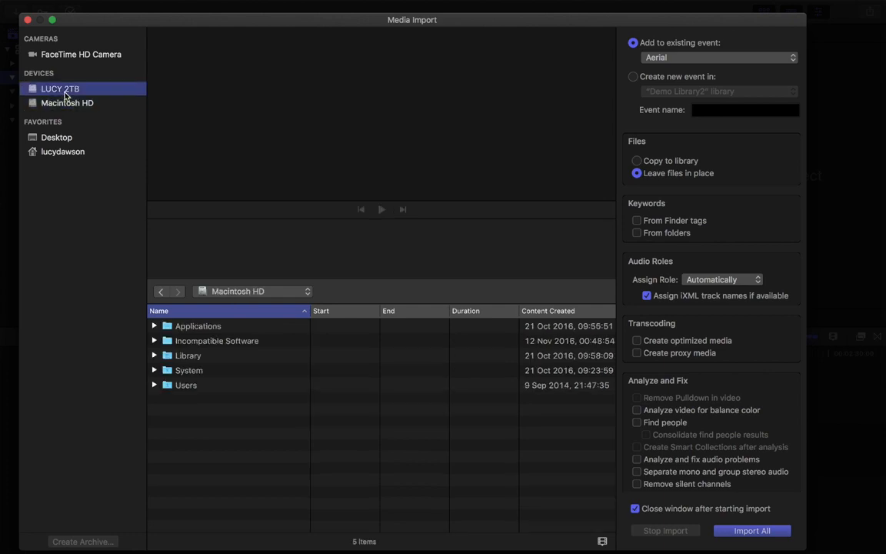
click(66, 101)
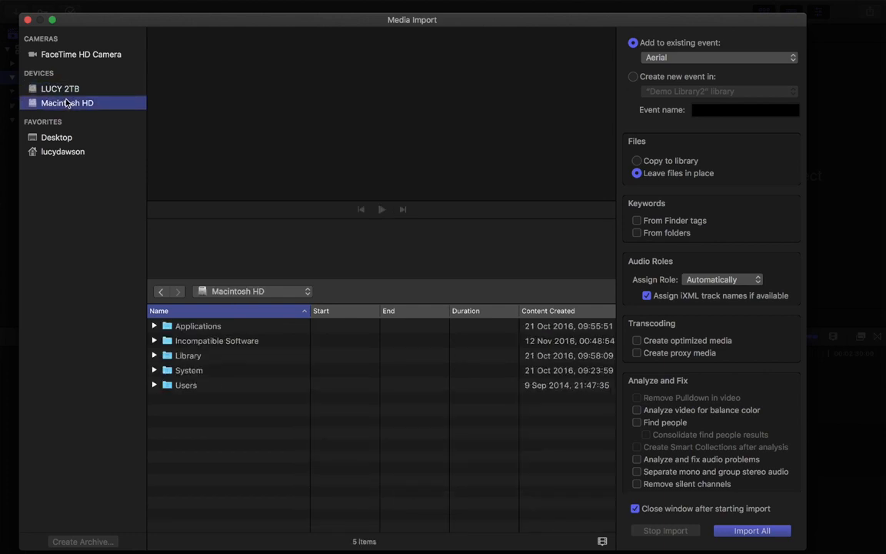
click(69, 137)
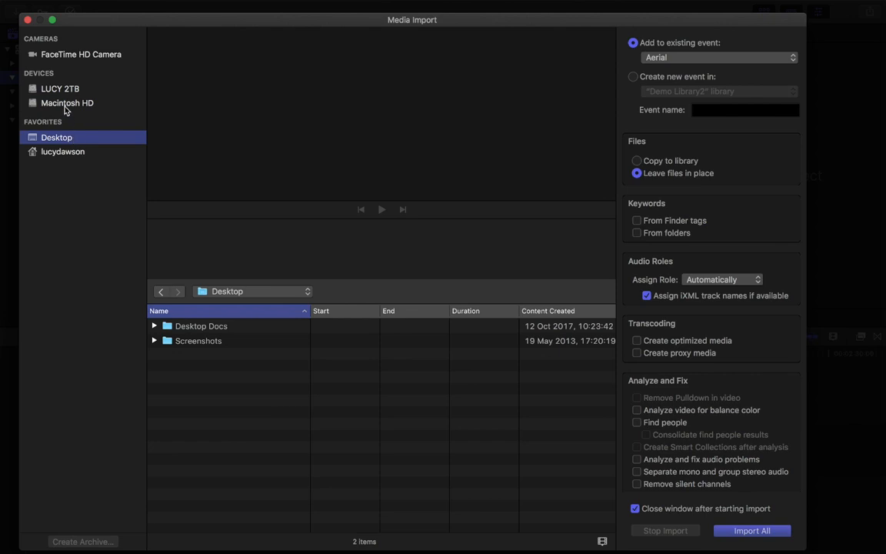
click(66, 107)
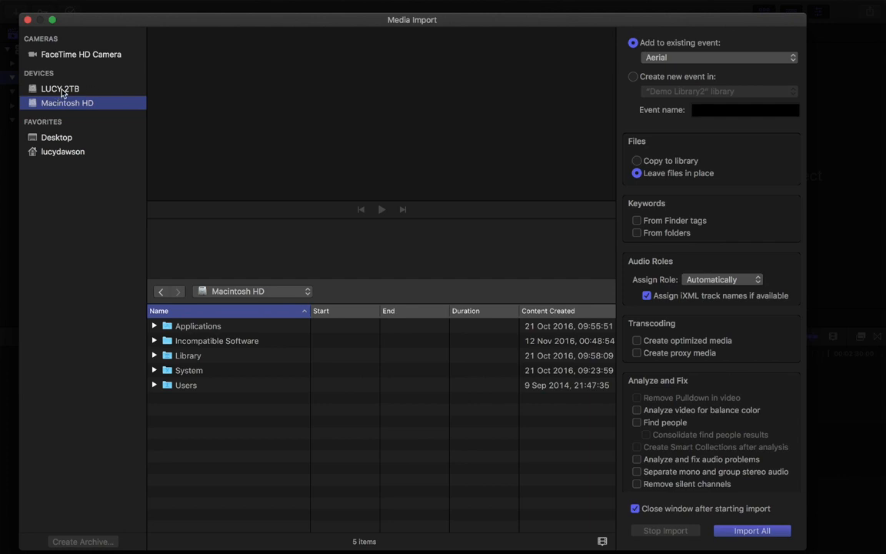
click(63, 90)
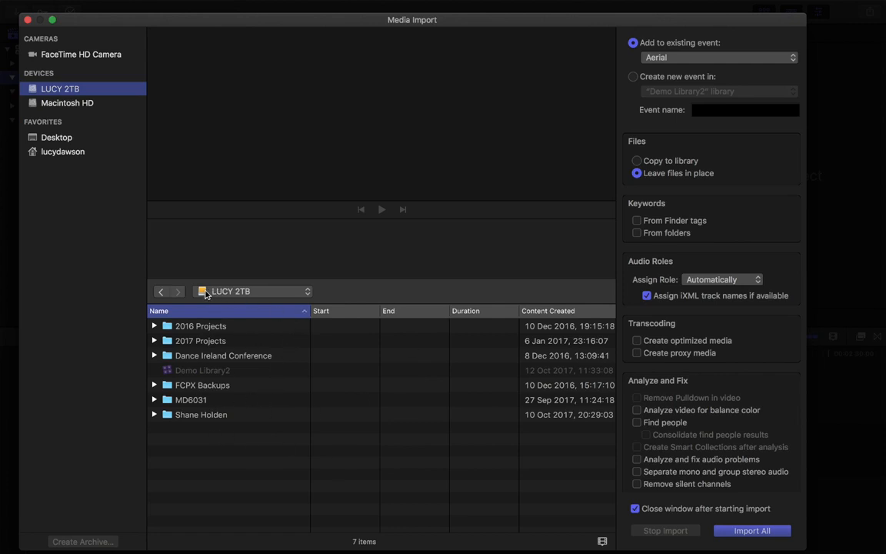
Look inside the 2016 Projects folder and go back up to the top level of the external drive
click(306, 296)
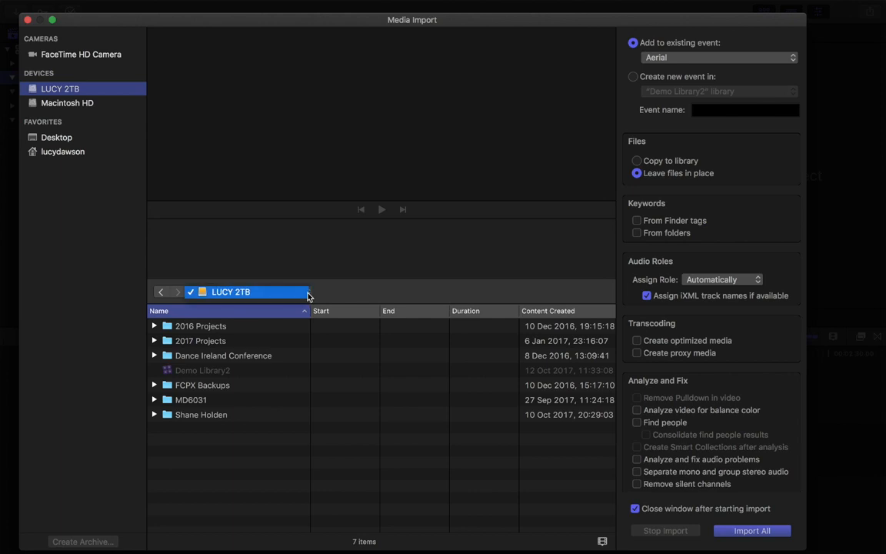
click(308, 296)
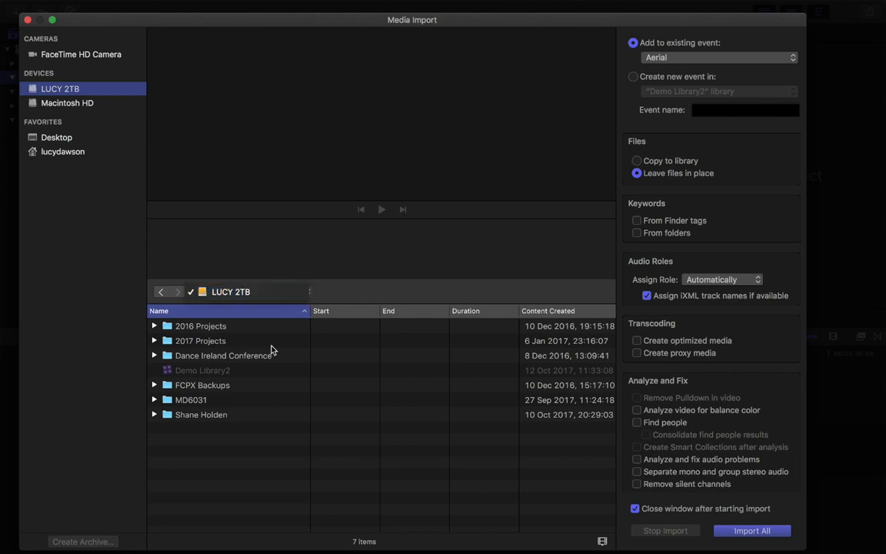
double_click(186, 327)
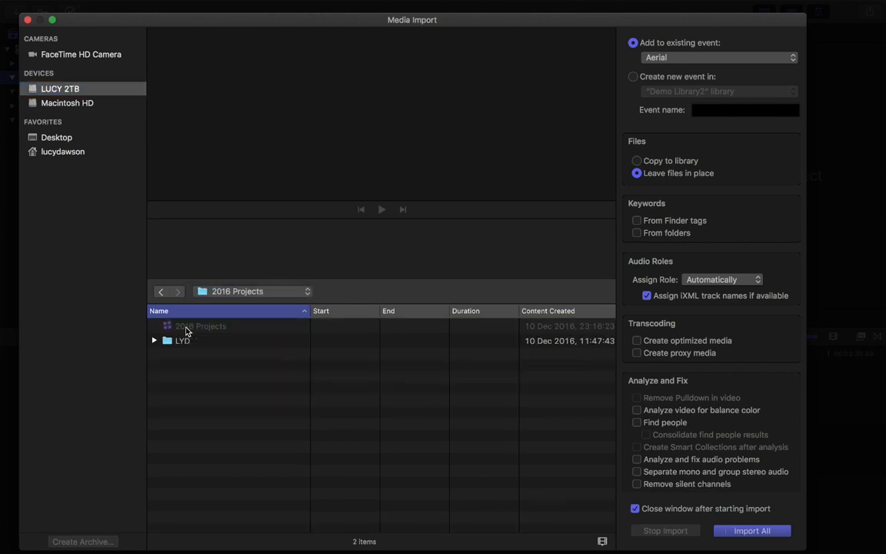
click(306, 292)
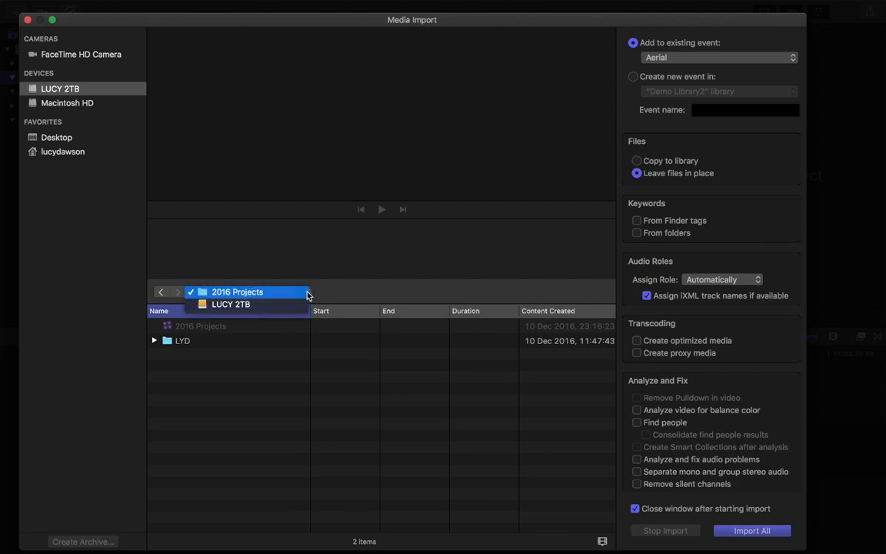
click(254, 309)
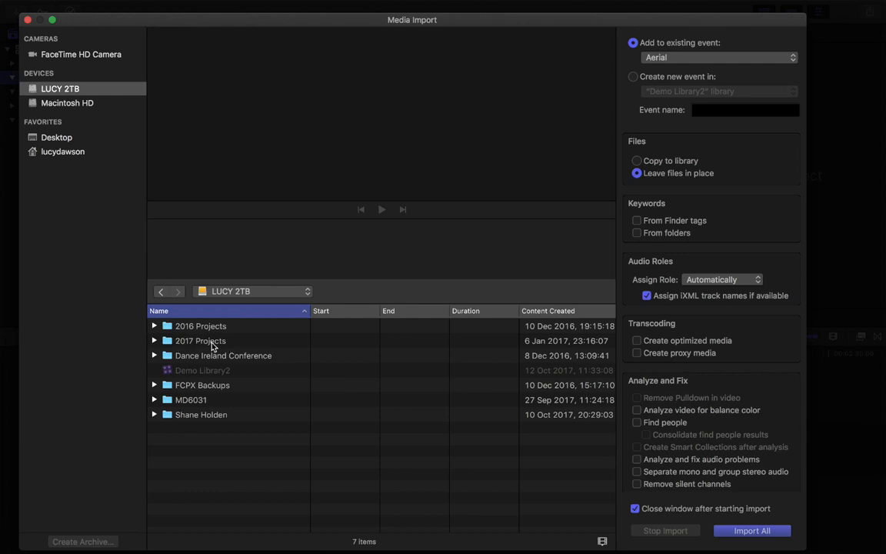
Navigate to the Aerial folder inside MD6031 on the external drive and check its folder path
double_click(197, 402)
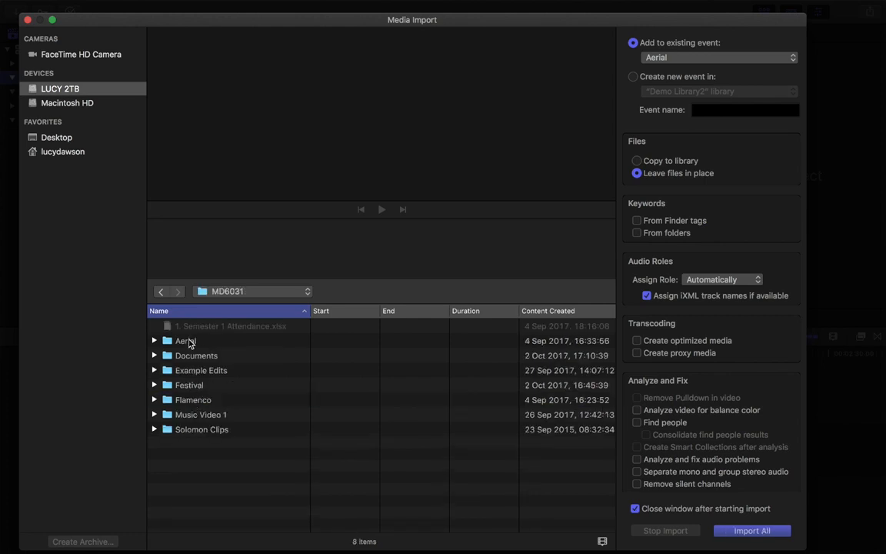
click(190, 344)
double_click(190, 342)
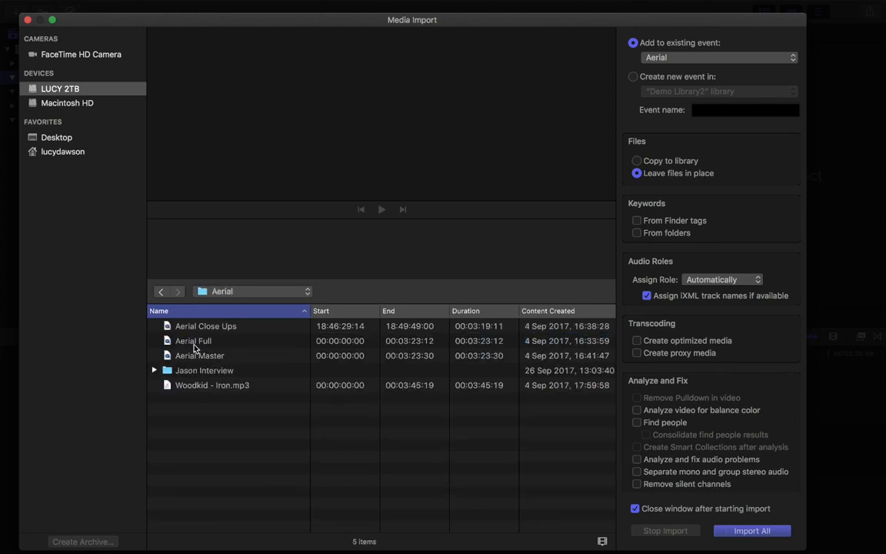
click(261, 292)
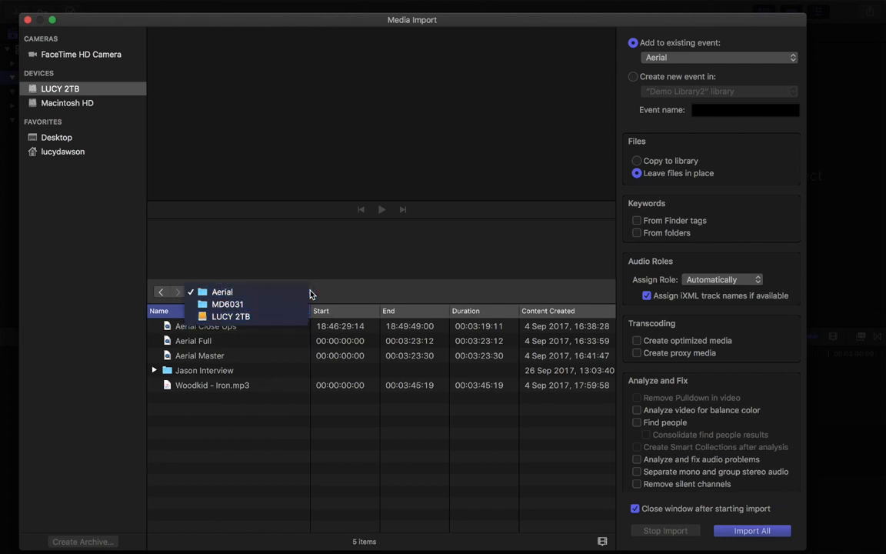
click(311, 293)
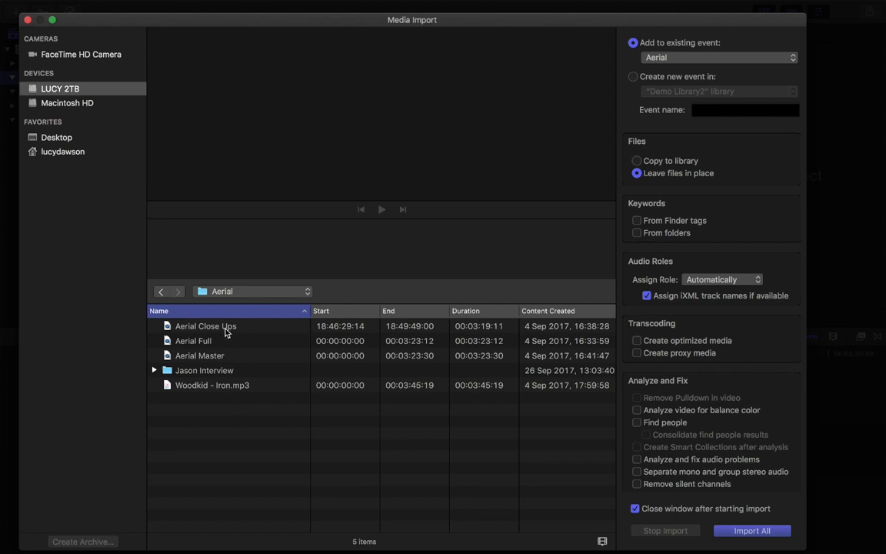
Preview the Aerial Close Ups, Aerial Full and Aerial Master clips one at a time
click(227, 329)
click(221, 343)
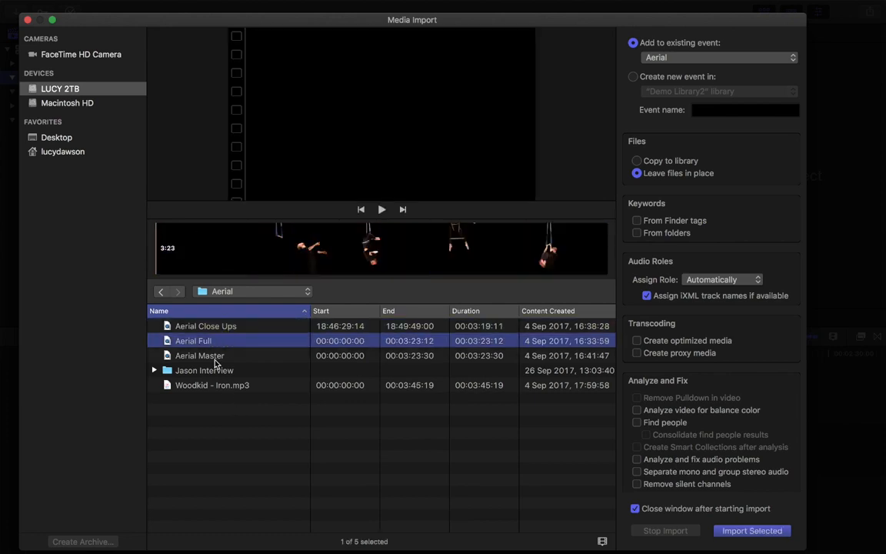
click(215, 357)
click(212, 344)
click(204, 330)
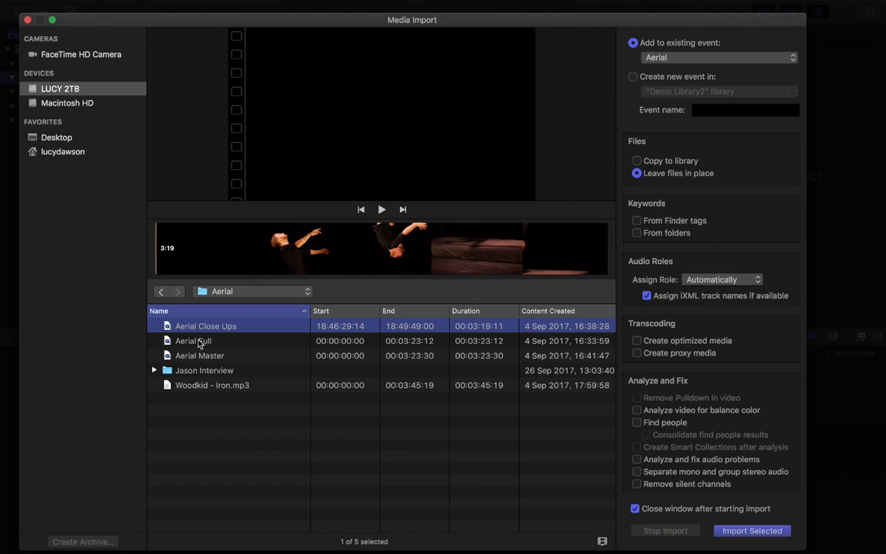
Select every item in the Aerial folder, and reduce the selection to Aerial Close Ups
key(super+a)
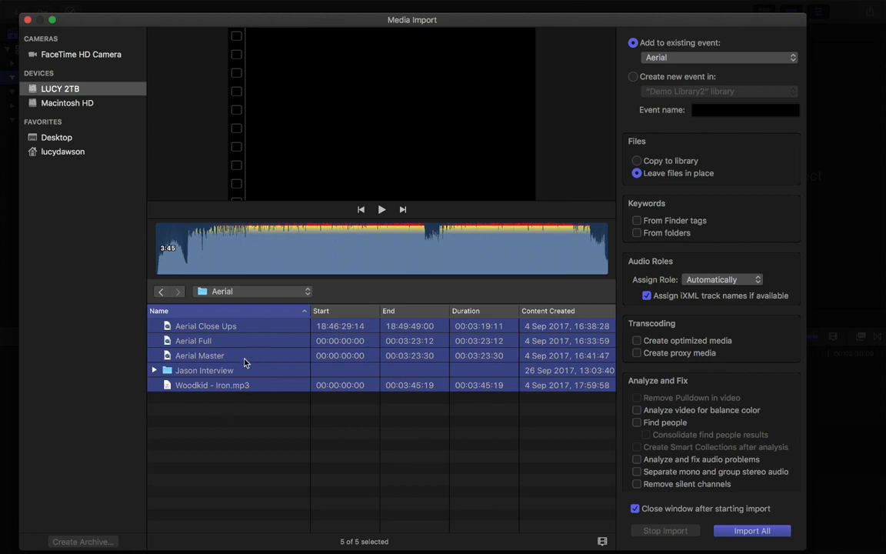
click(242, 356)
click(226, 327)
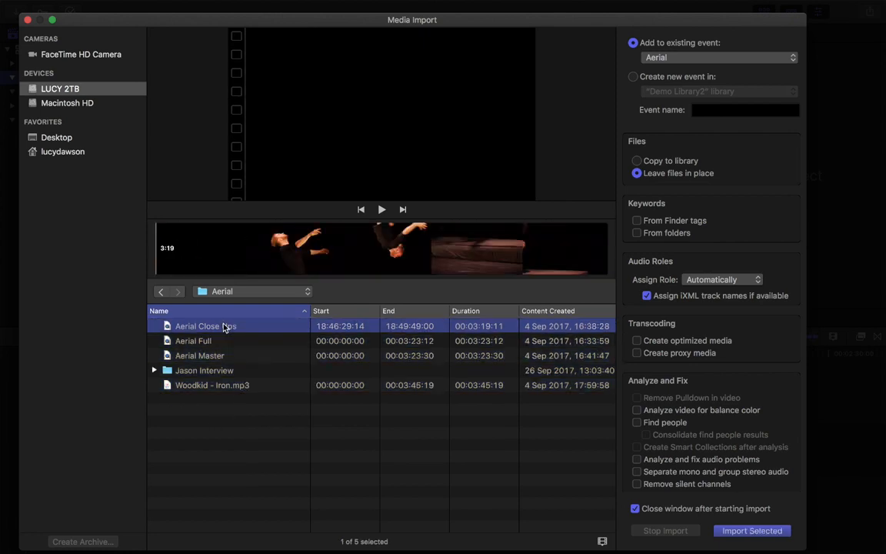
Add Aerial Full and Aerial Master to the selection, and take Aerial Full and Aerial Close Ups back out
shift+click(212, 341)
shift+click(216, 356)
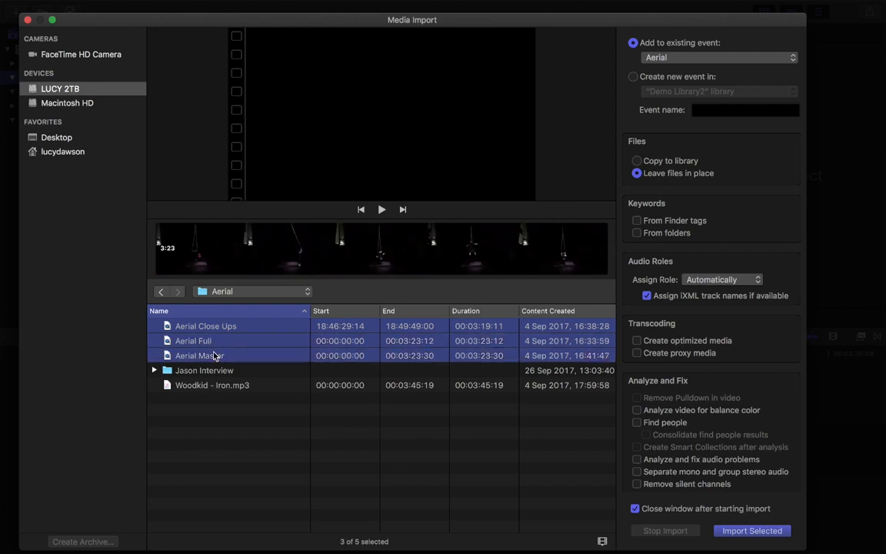
super+click(211, 342)
super+click(212, 328)
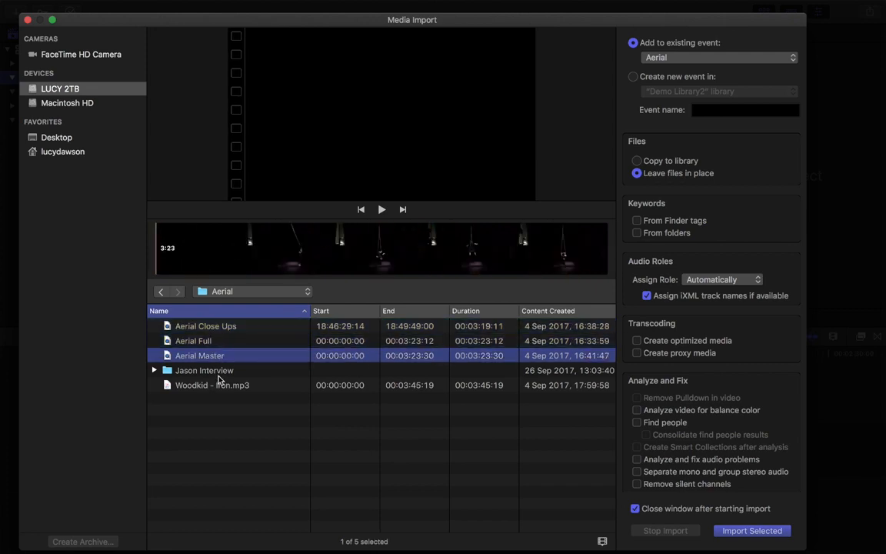
Extend the selection from Aerial Master to include the interview folder, Aerial Full and Aerial Close Ups
shift+click(218, 374)
shift+click(212, 341)
shift+click(211, 326)
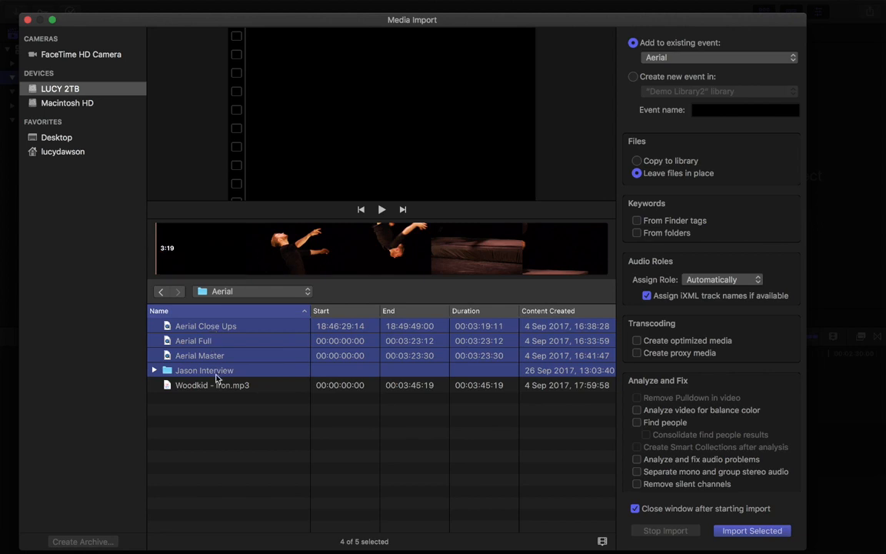
Select every item in the Aerial folder except the interview folder
click(217, 385)
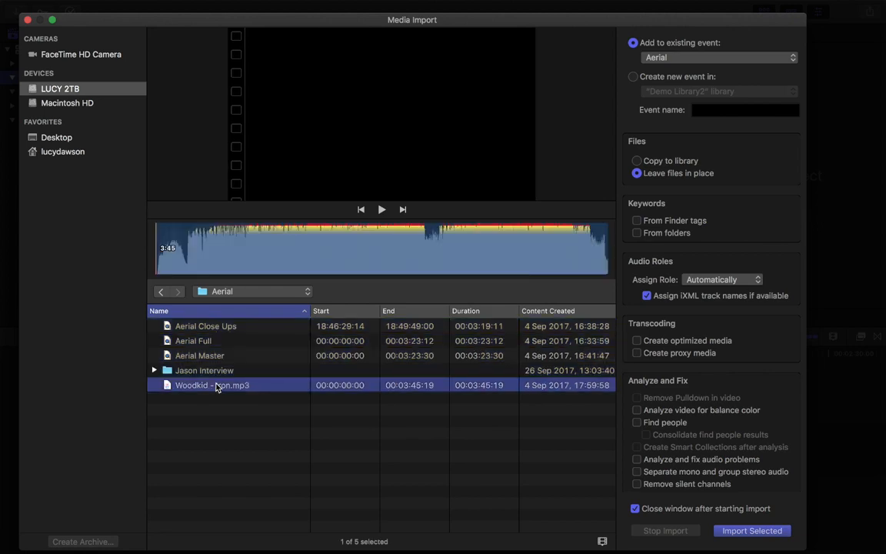
key(super+a)
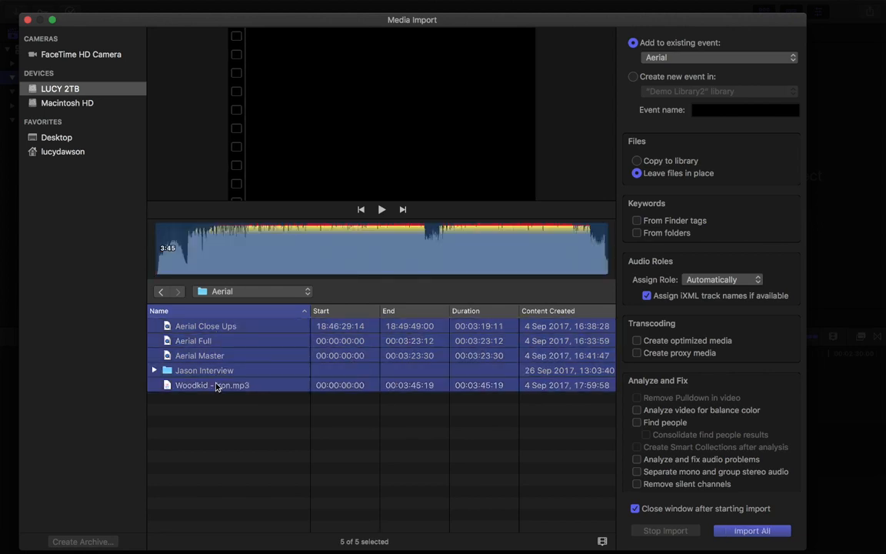
click(271, 357)
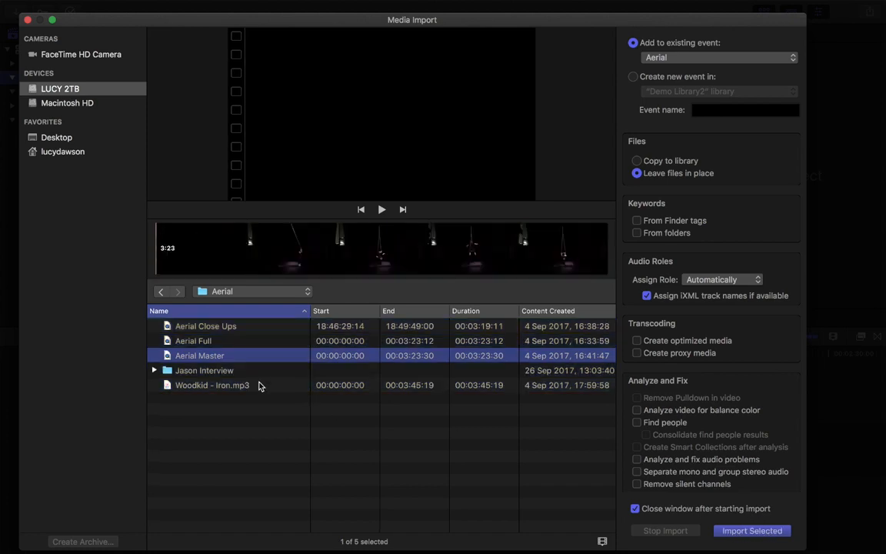
key(super+a)
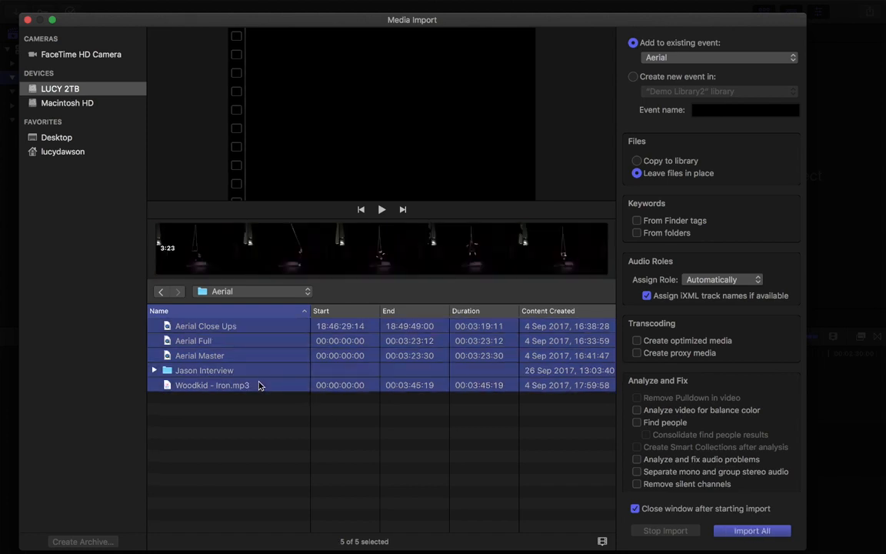
super+click(216, 372)
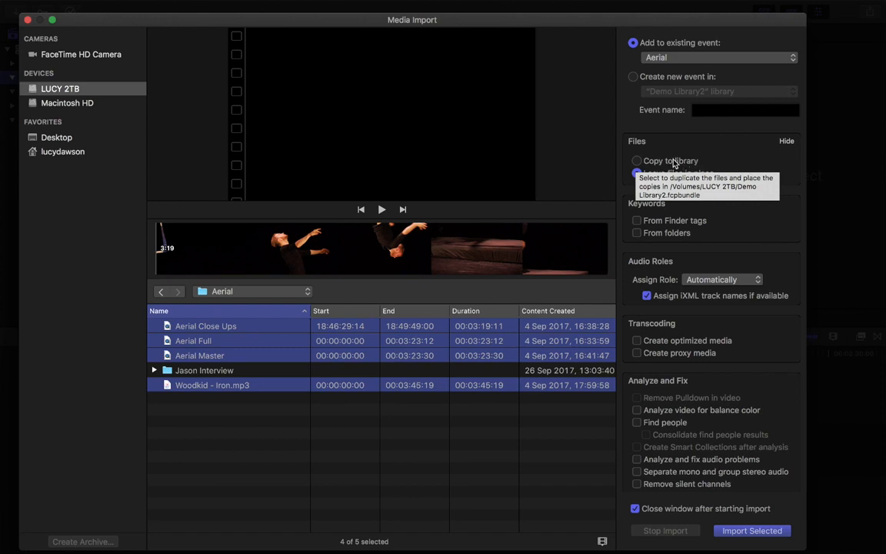
Import the selected Aerial clips and music track into the Aerial event, leaving the files in place
click(638, 161)
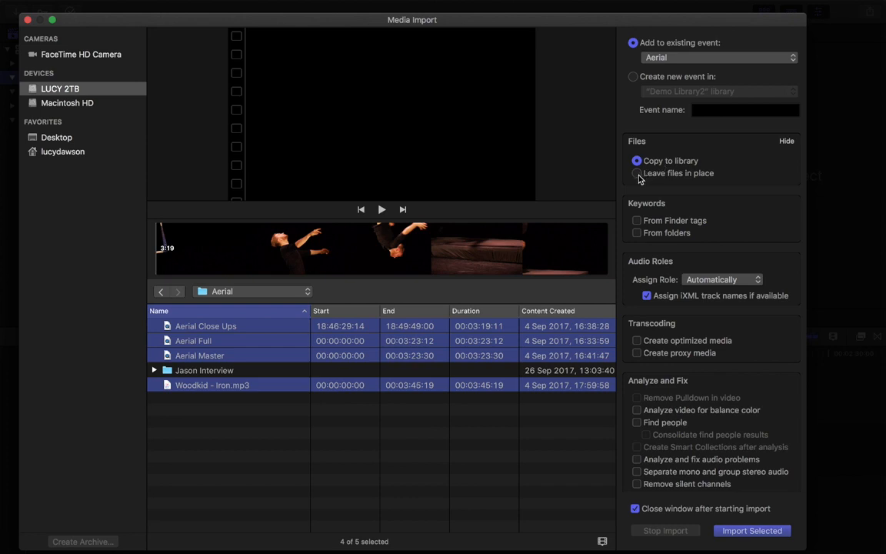
click(667, 174)
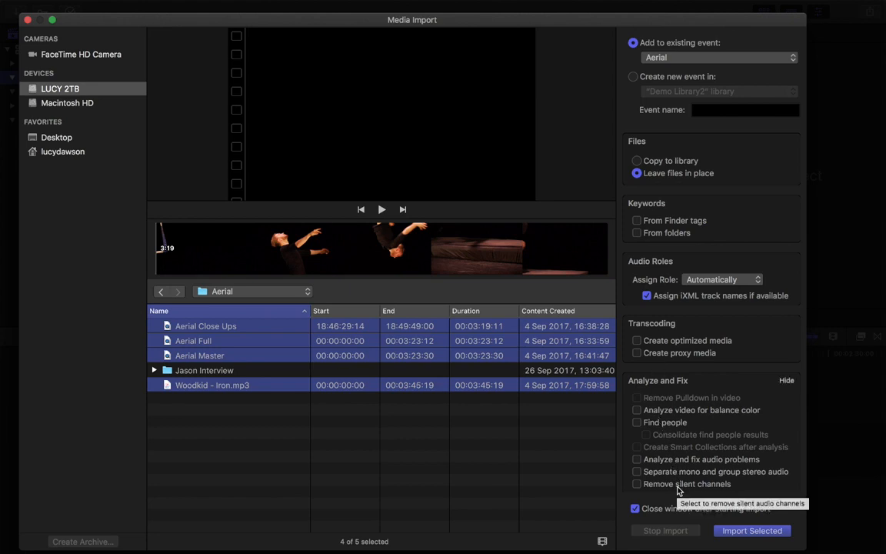
click(753, 530)
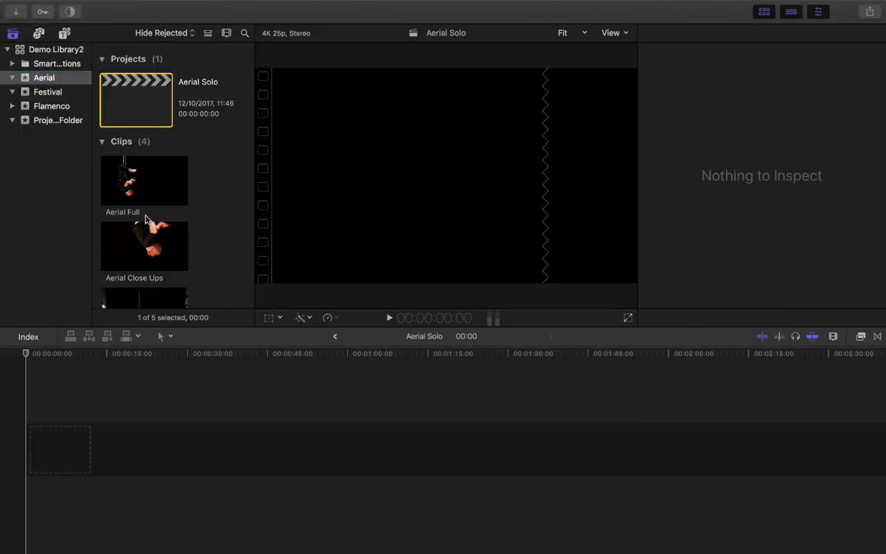
Look through the imported clips in the Aerial event, skimming Aerial Full and Aerial Close Ups
scroll(150, 246, down, 4)
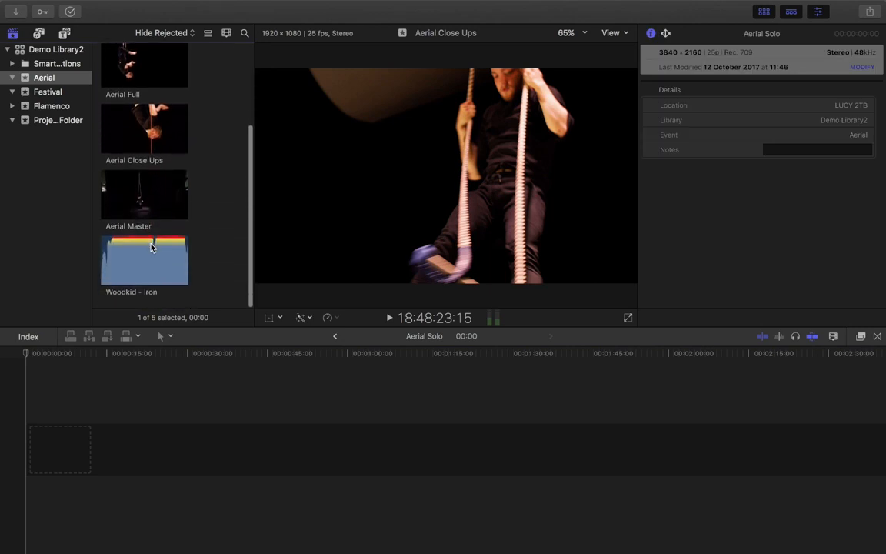
scroll(150, 246, up, 5)
click(162, 193)
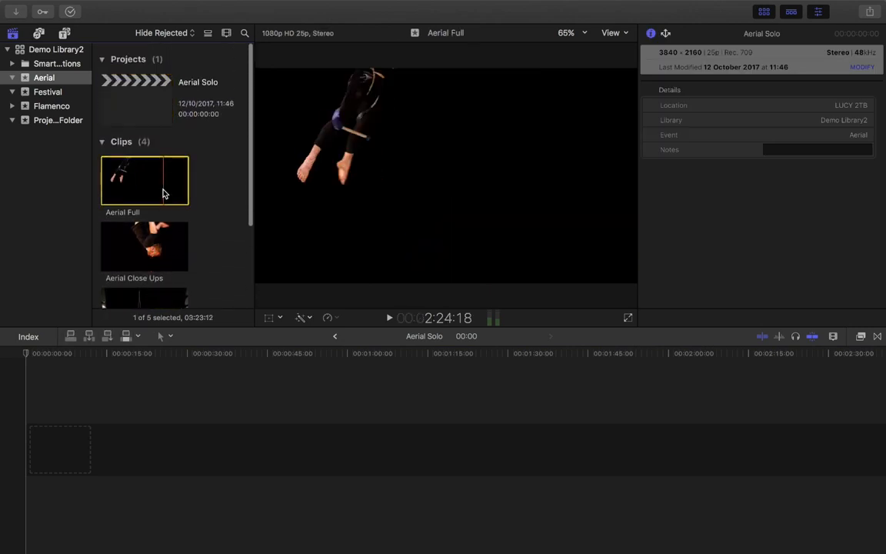
click(143, 247)
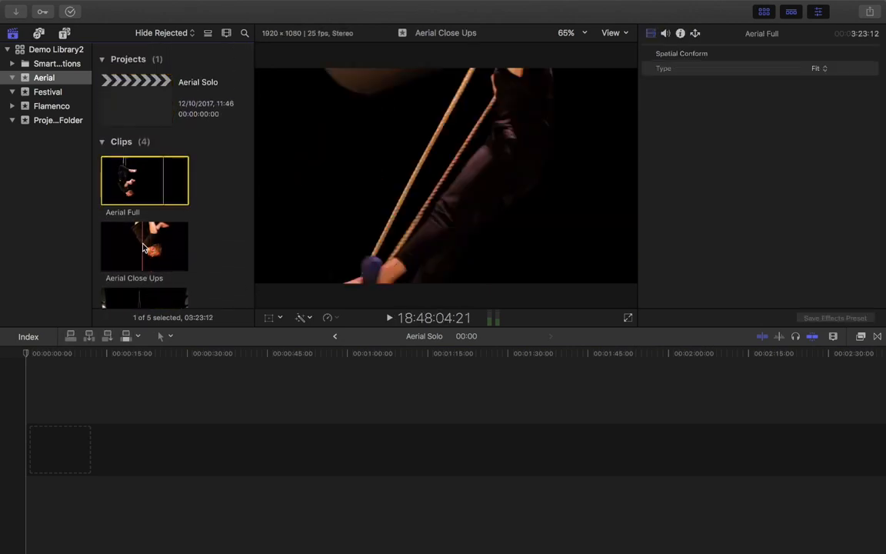
Select the Aerial Full clip and check the status of the background tasks
click(149, 180)
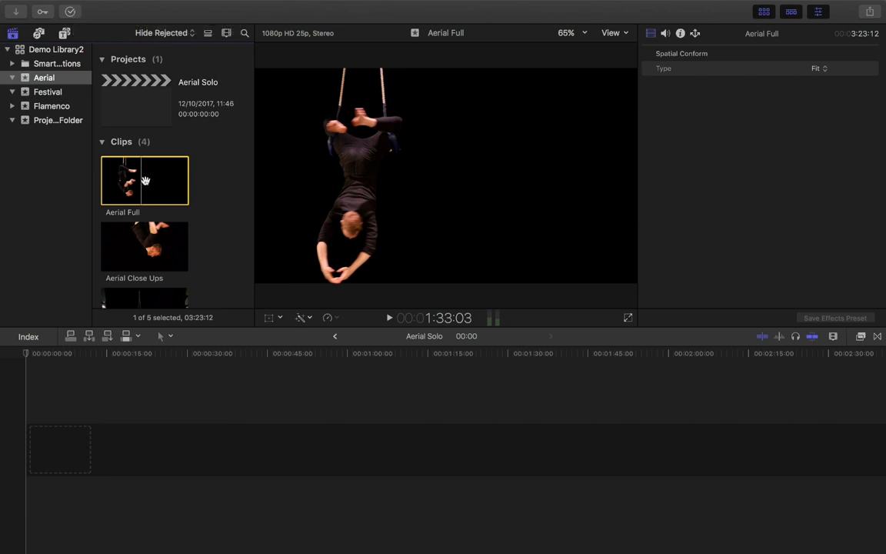
click(70, 13)
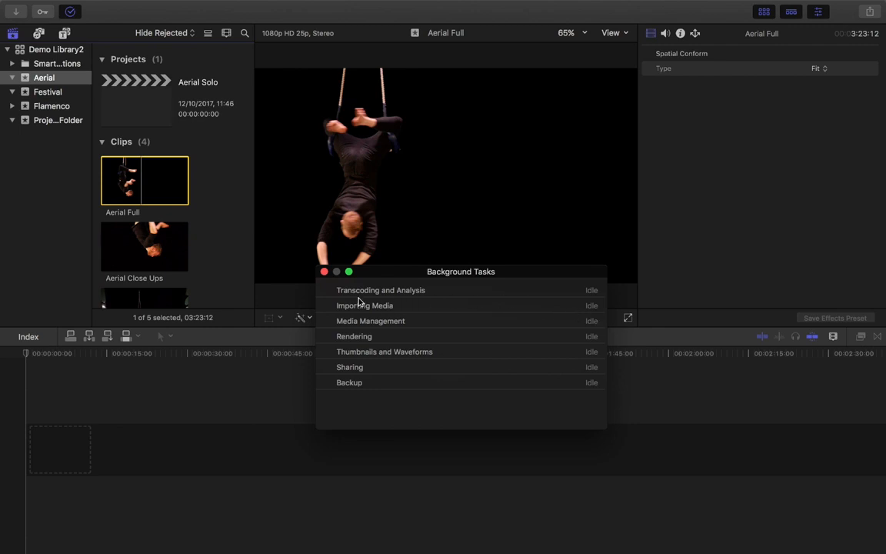
click(324, 273)
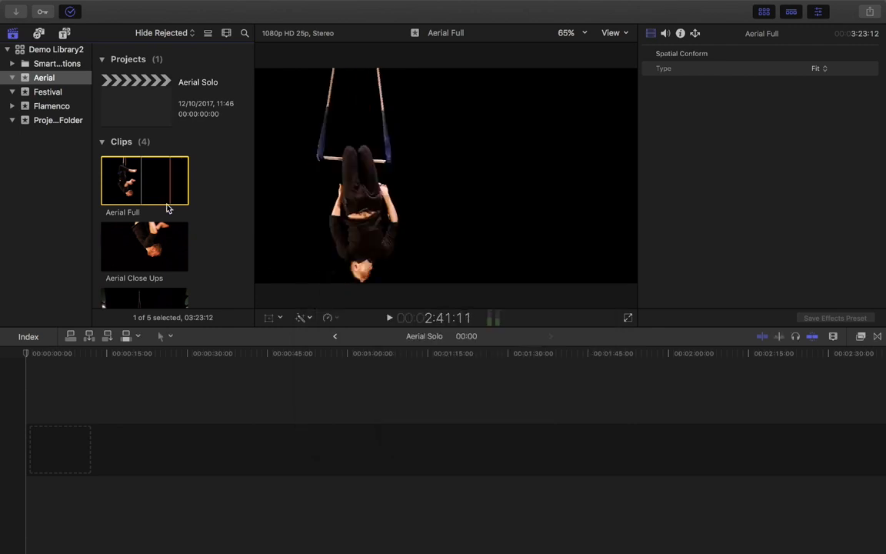
View the Aerial Close Ups and Aerial Master clips from the Aerial event
scroll(150, 178, down, 5)
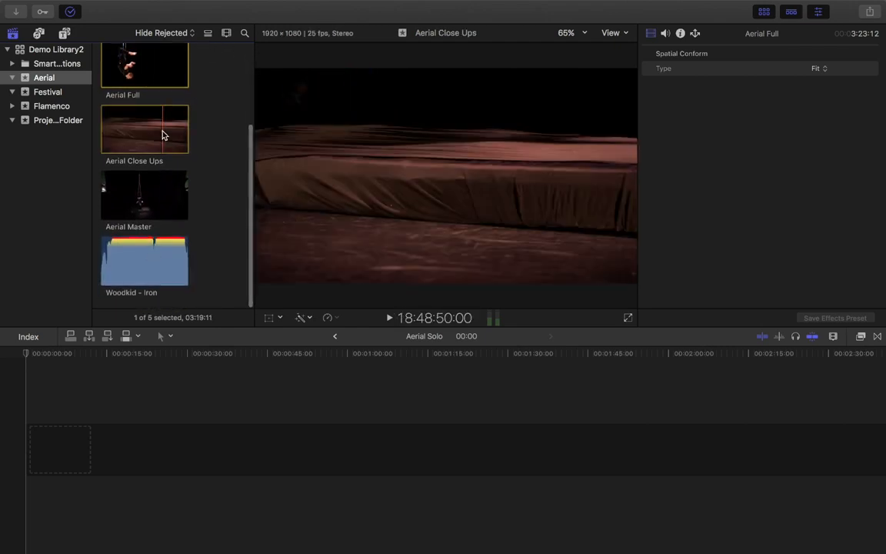
click(162, 135)
click(144, 195)
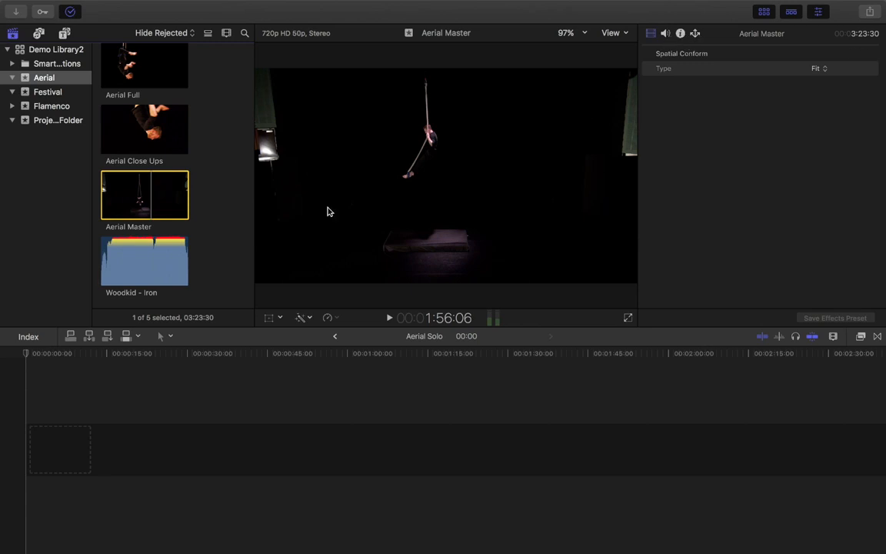
Inspect the Woodkid - Iron track's info, sharing and audio properties
click(159, 271)
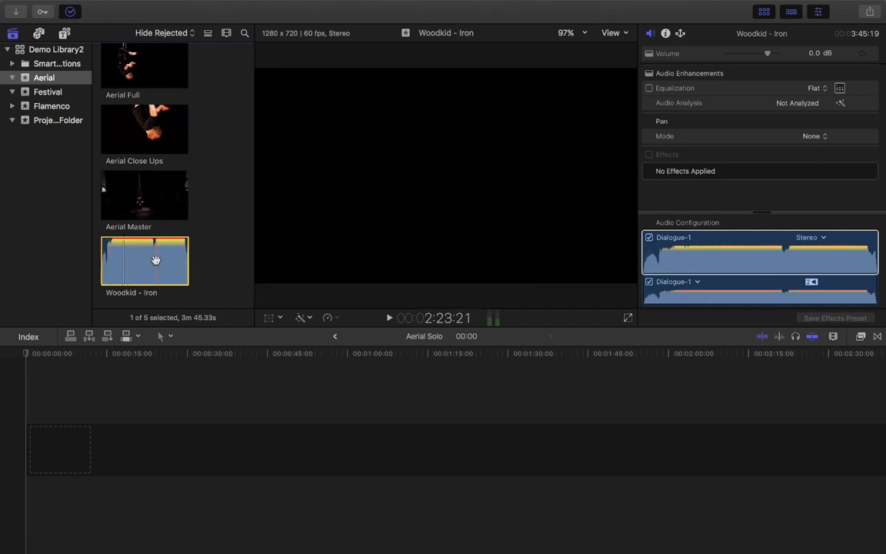
click(666, 33)
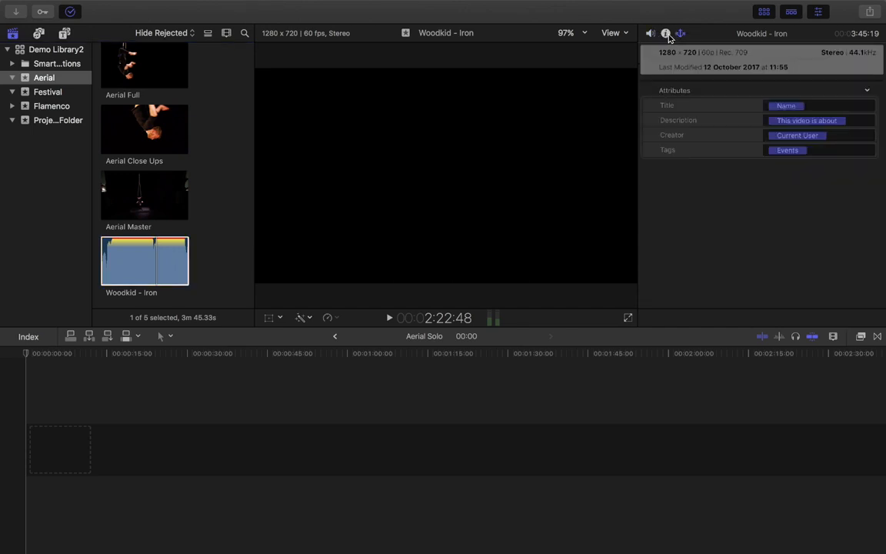
click(666, 34)
click(651, 34)
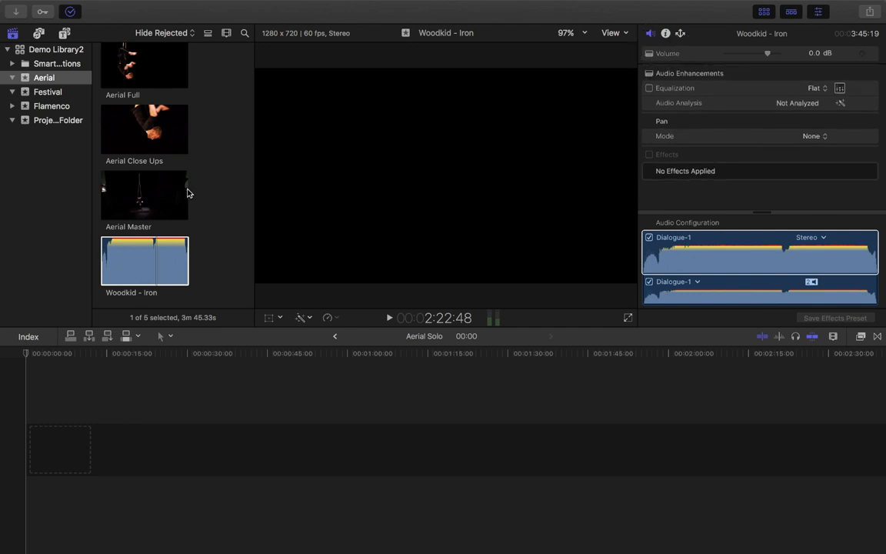
Review the Aerial Master, Aerial Close Ups and Aerial Full clips, and the Aerial Solo project
click(152, 199)
click(152, 149)
scroll(153, 148, up, 3)
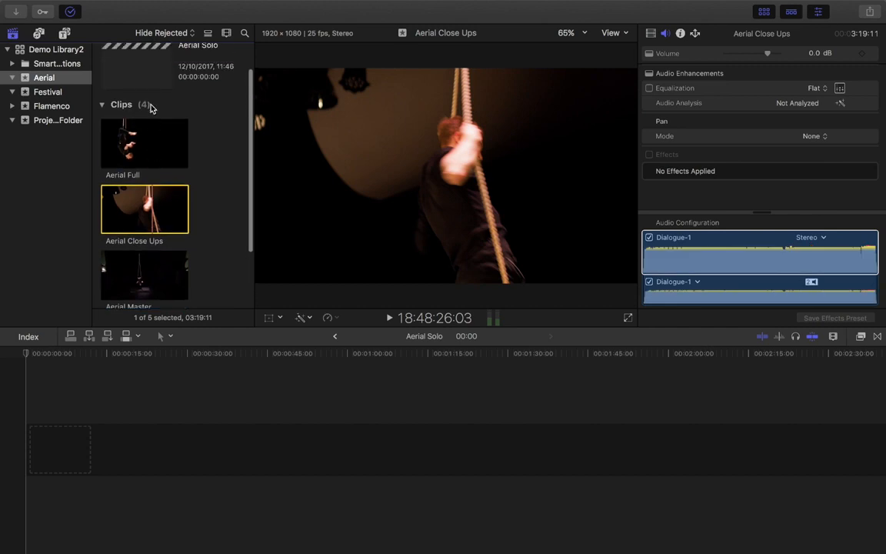
click(149, 140)
scroll(149, 139, up, 3)
click(125, 78)
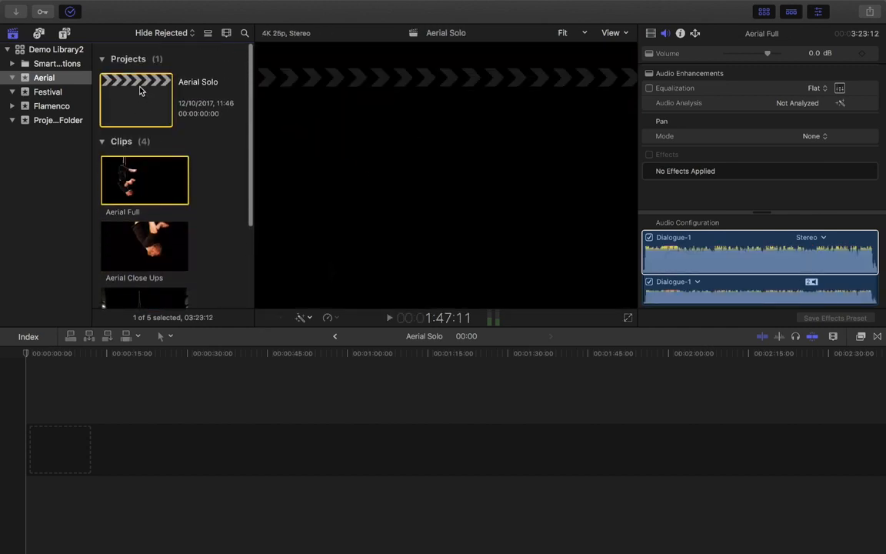
click(48, 92)
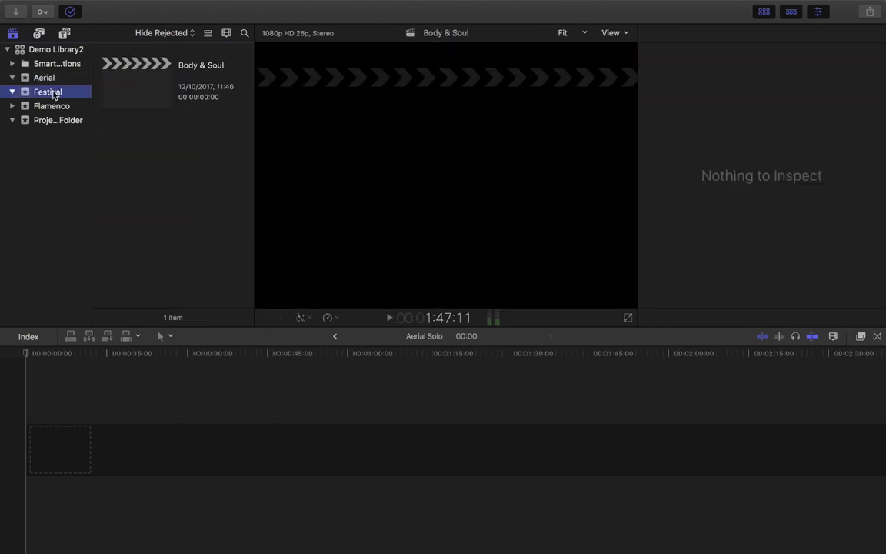
click(18, 13)
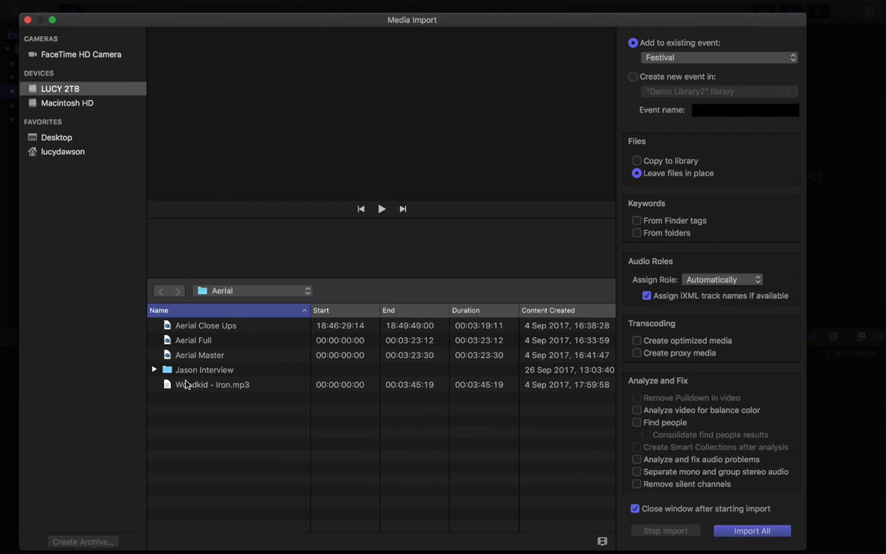
click(27, 19)
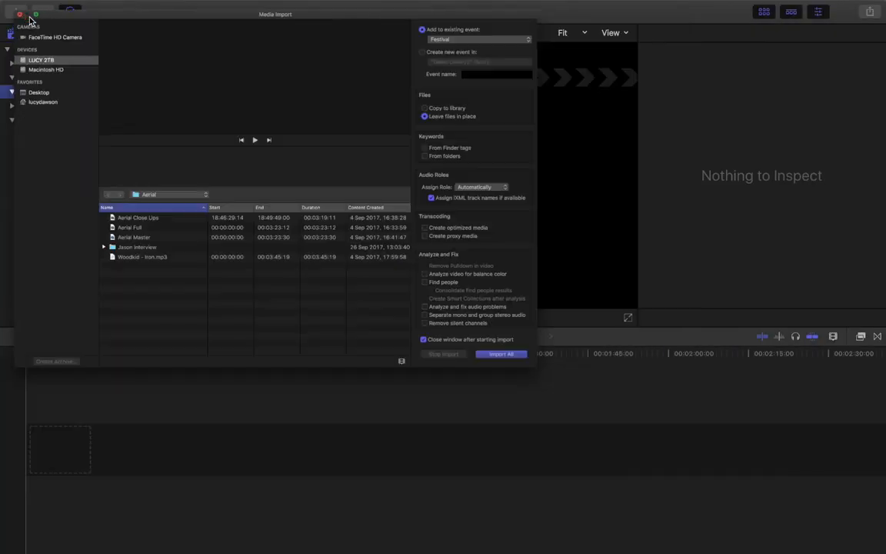
Import the interview video and audio from the interview's Edited Files folder into the Aerial event, leaving the files in place
click(42, 77)
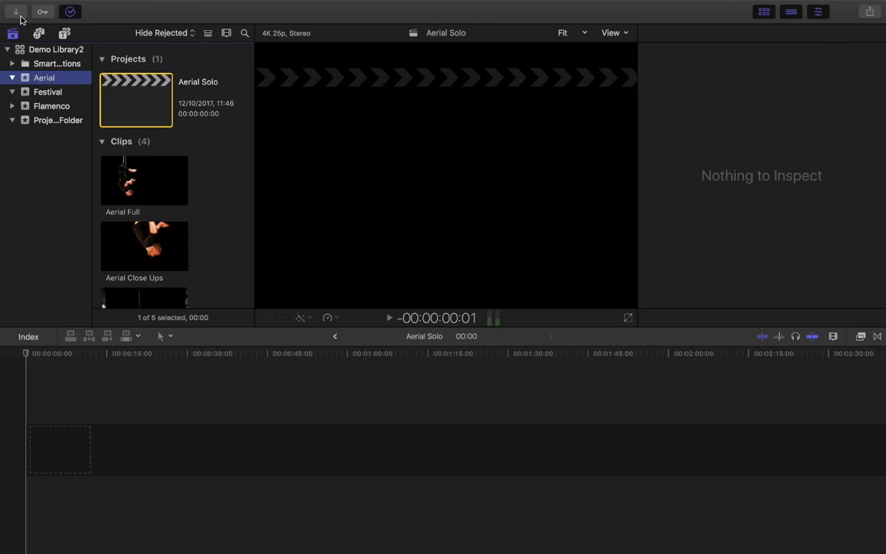
key(super+i)
double_click(192, 368)
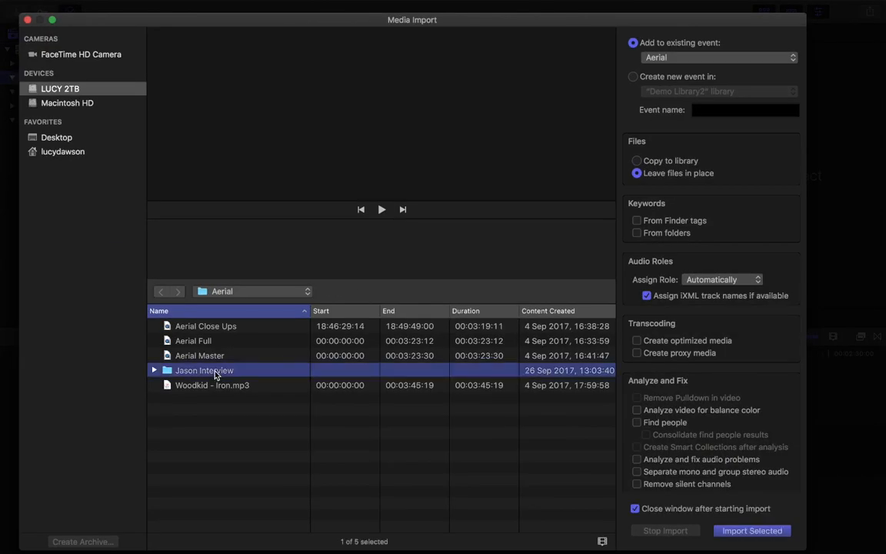
drag(208, 382, 192, 333)
double_click(182, 327)
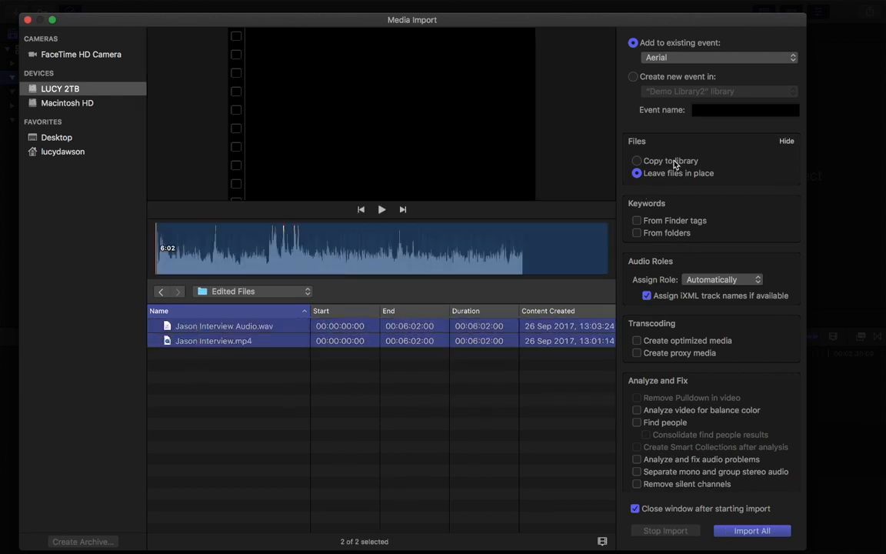
click(752, 530)
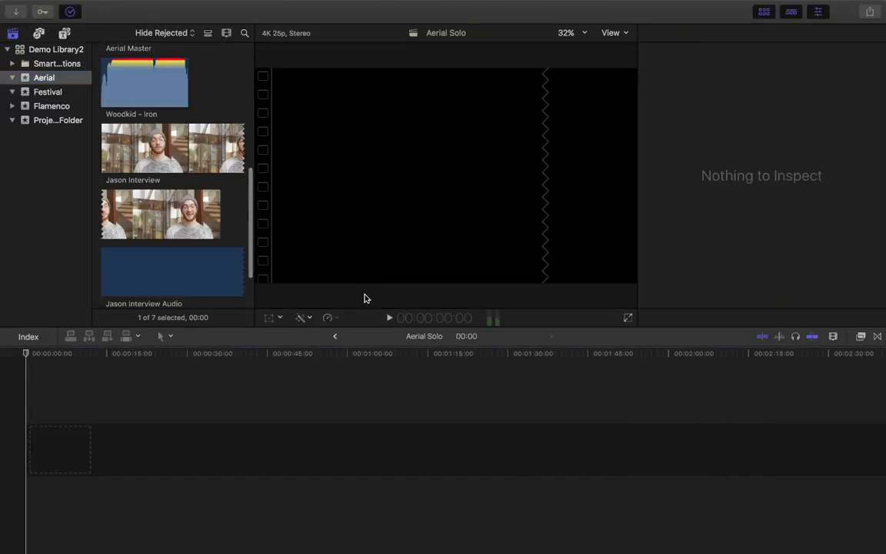
Check the imported interview video and audio clips, and look through all media in the Aerial event
scroll(161, 250, down, 3)
click(162, 149)
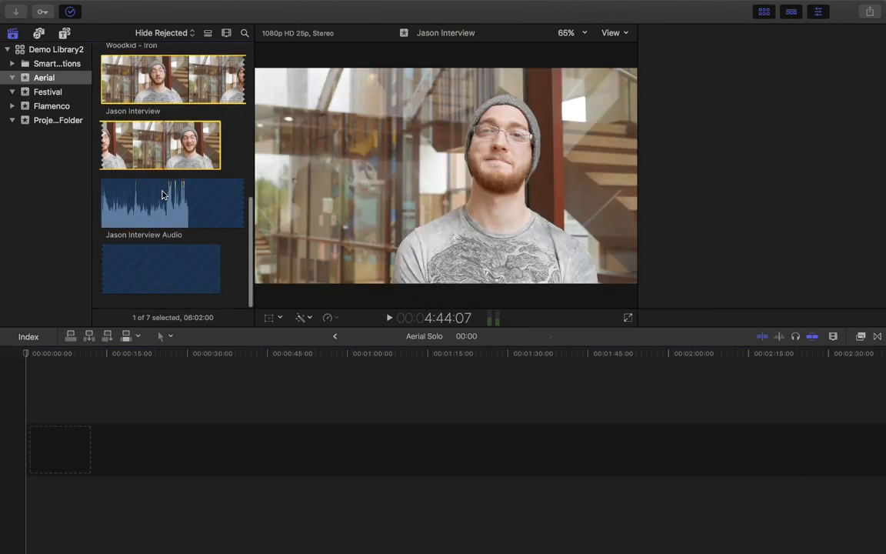
click(162, 195)
scroll(186, 154, up, 10)
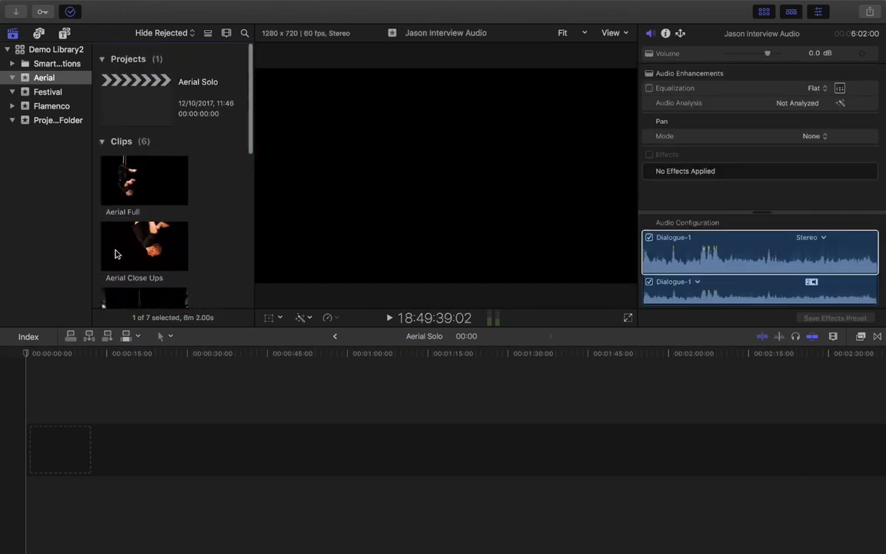
scroll(150, 168, down, 4)
scroll(150, 168, down, 3)
scroll(150, 168, up, 10)
Start a media import for the Festival event and open the Festival folder inside MD6031
click(56, 94)
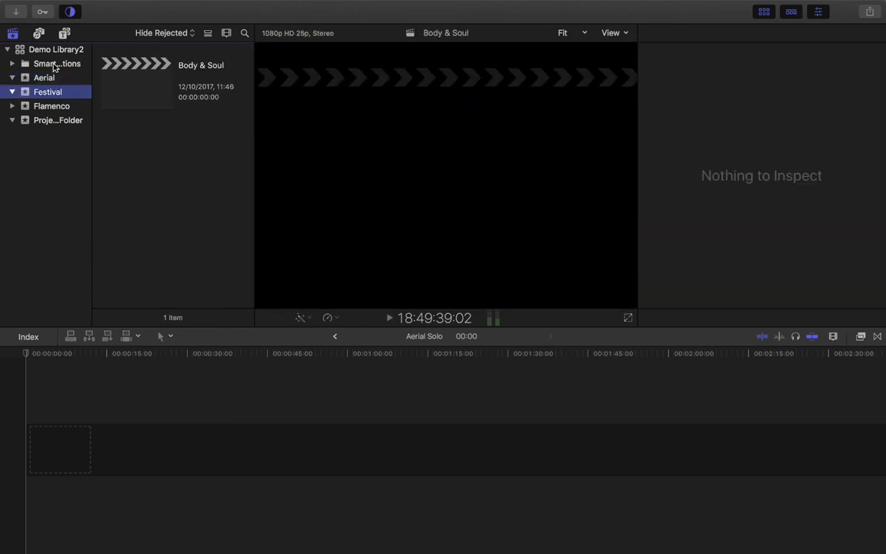
click(14, 13)
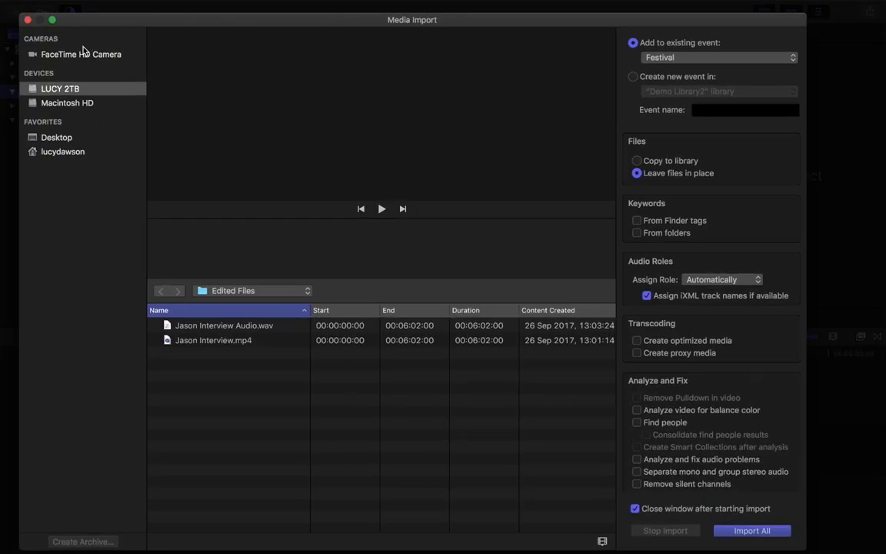
click(224, 292)
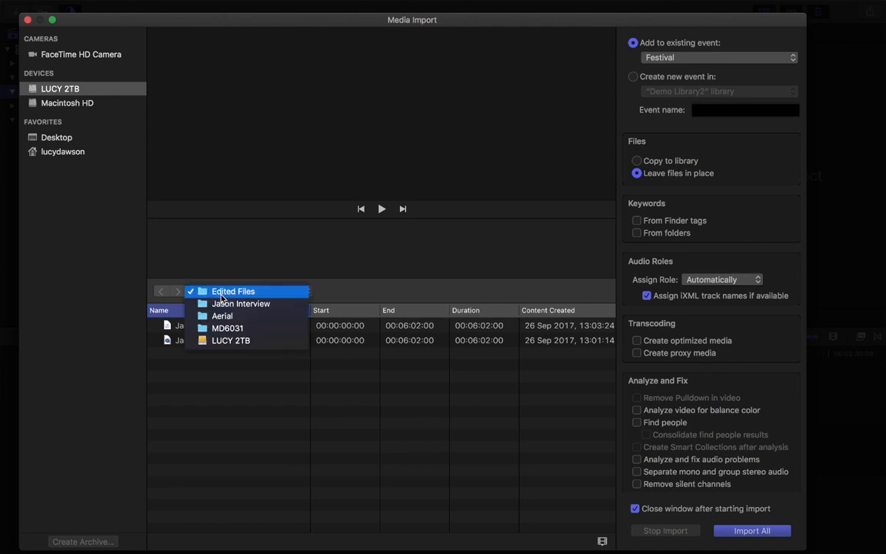
click(233, 332)
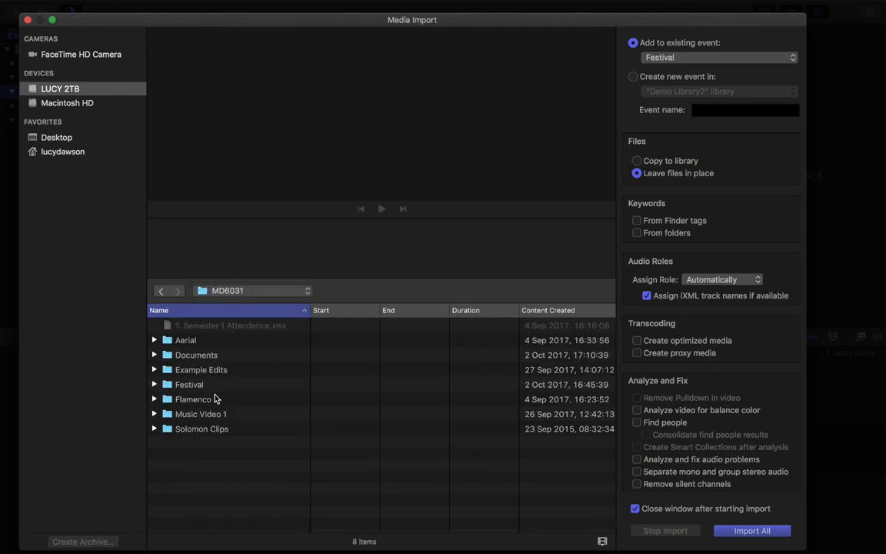
double_click(201, 385)
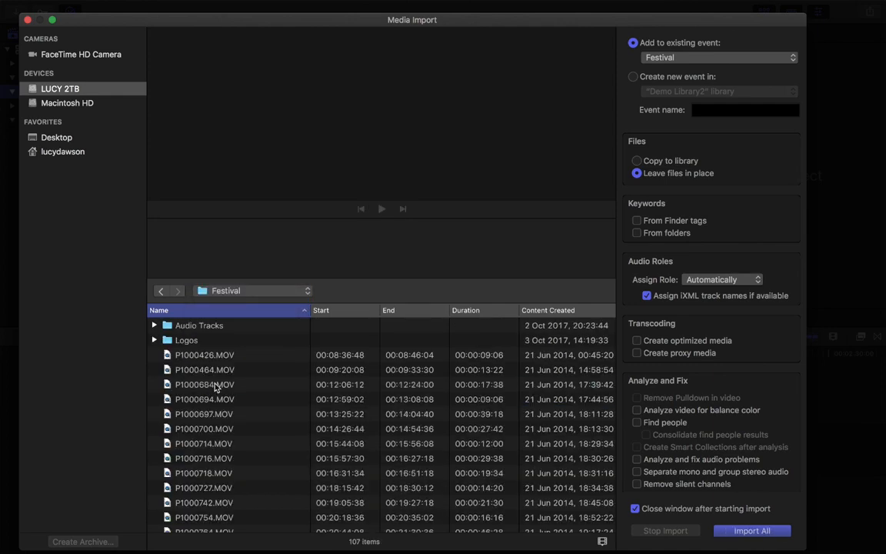
Import the clips P1000426.MOV through P1000742.MOV into the Festival event, leaving the files in place
click(237, 357)
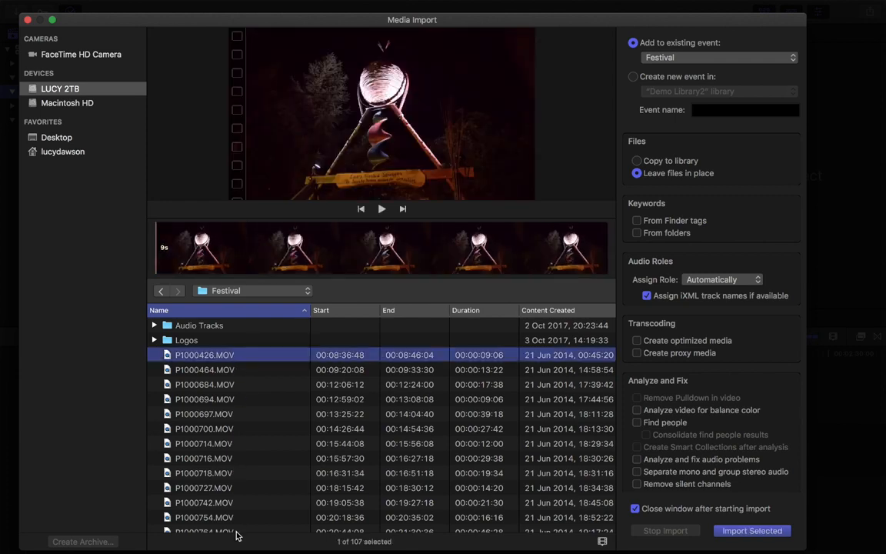
shift+click(244, 504)
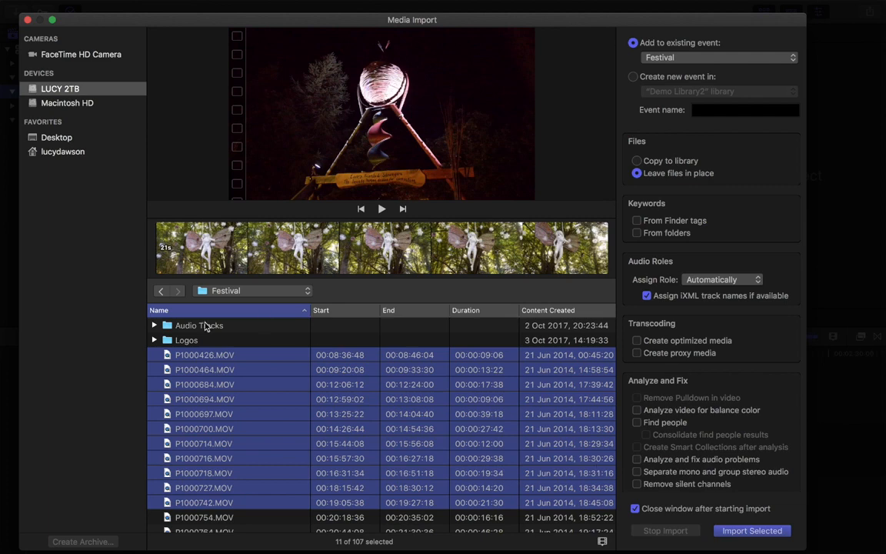
click(746, 533)
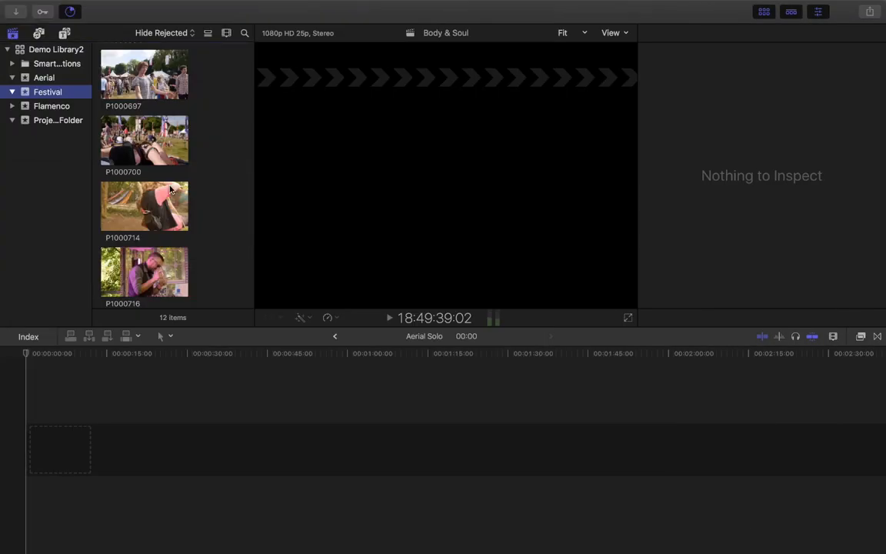
scroll(239, 180, down, 5)
scroll(171, 190, up, 5)
scroll(170, 190, up, 5)
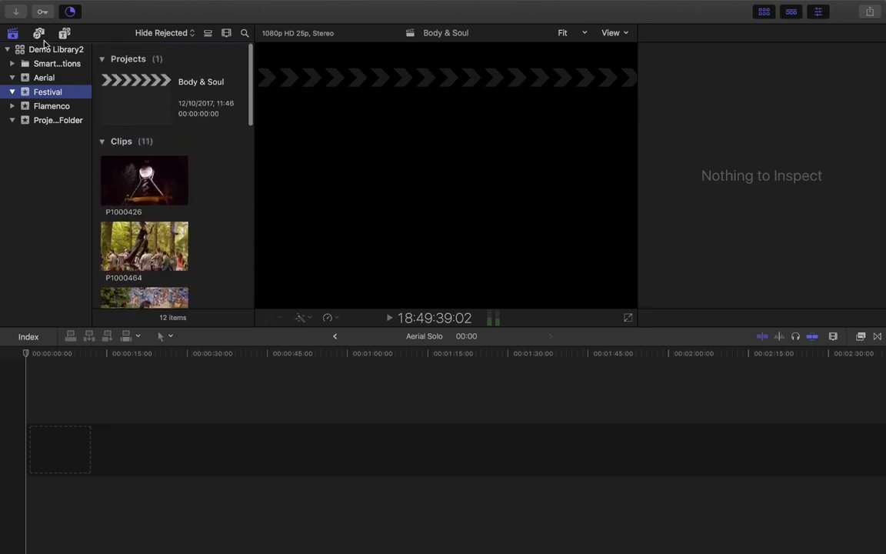
Import all the images from the Festival footage's Logos folder into the Festival event and preview bodyandsoullogo2017
click(14, 14)
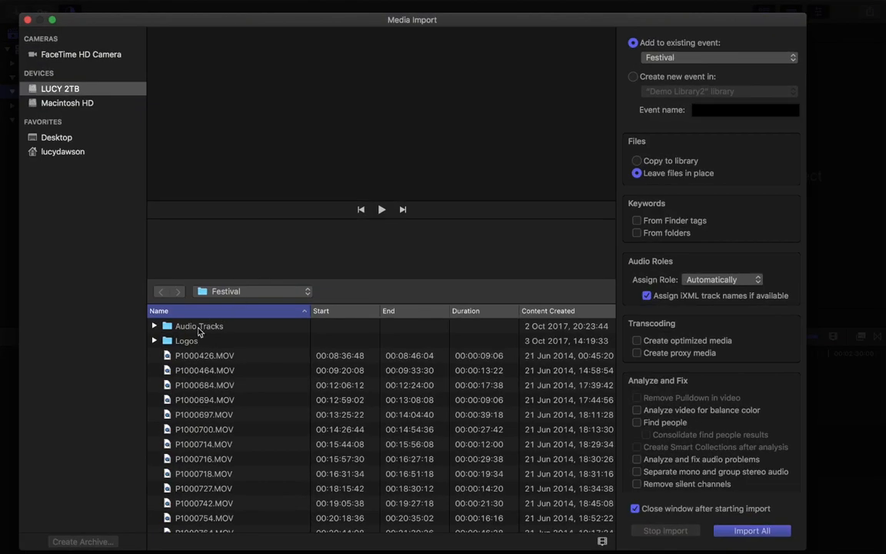
double_click(186, 340)
key(super+a)
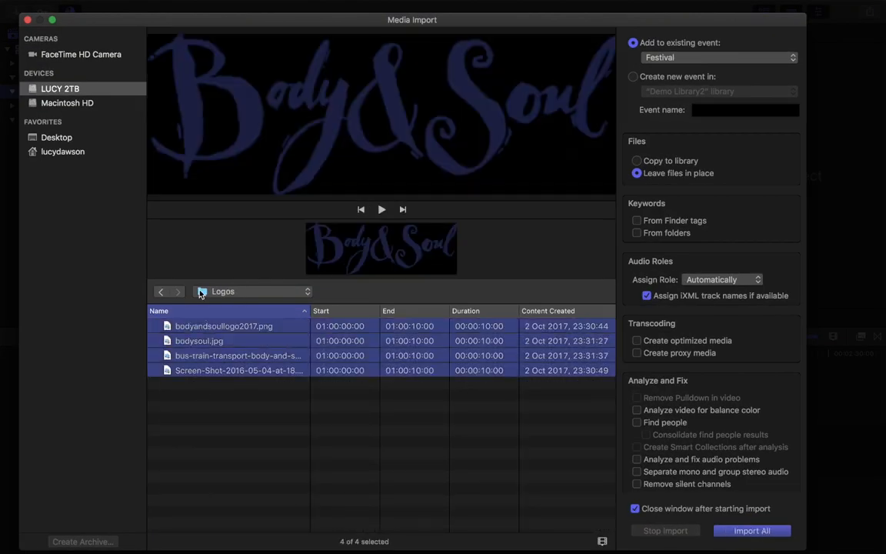
click(753, 531)
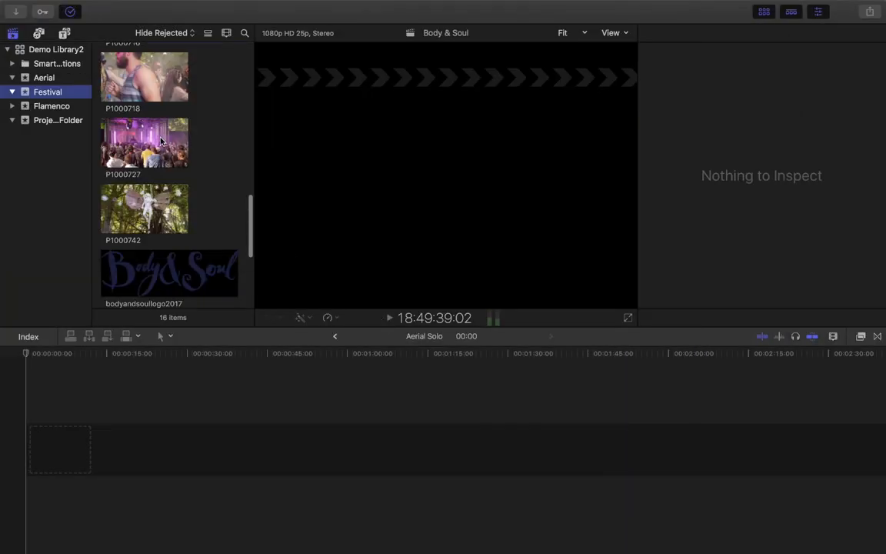
click(161, 273)
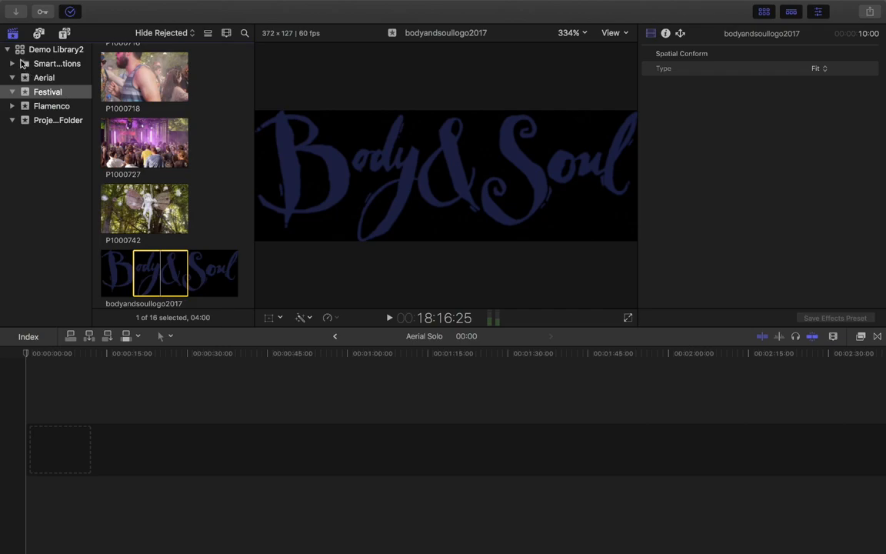
Import all the MP3 songs from the Festival footage's Audio Tracks folder into the Festival event
click(14, 14)
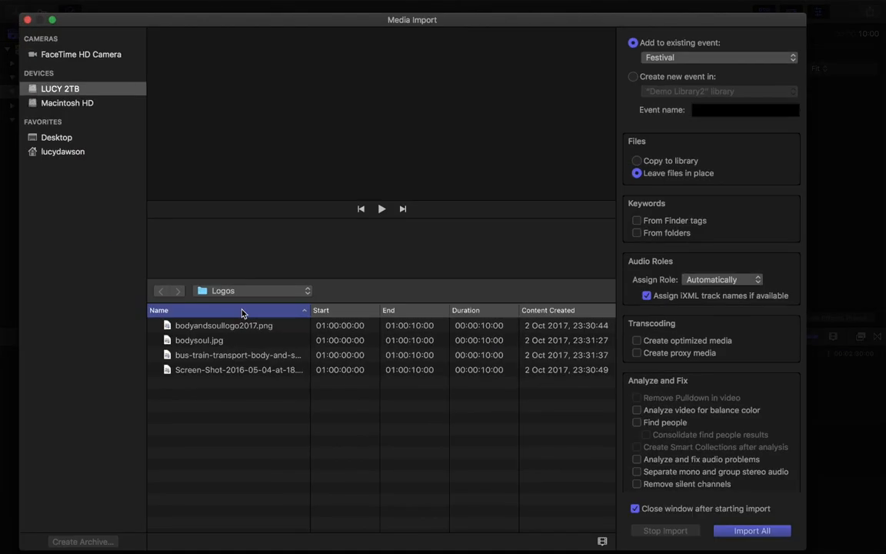
click(247, 294)
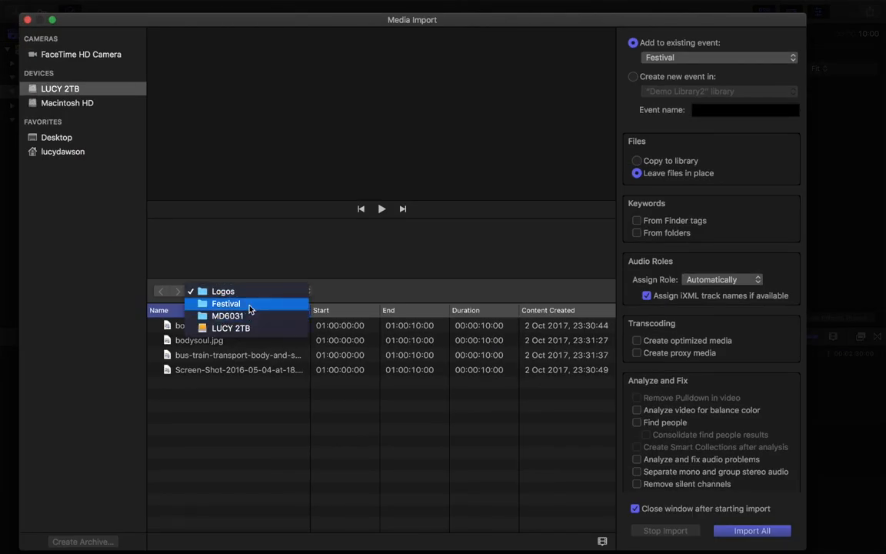
click(250, 251)
double_click(197, 328)
drag(212, 408, 204, 322)
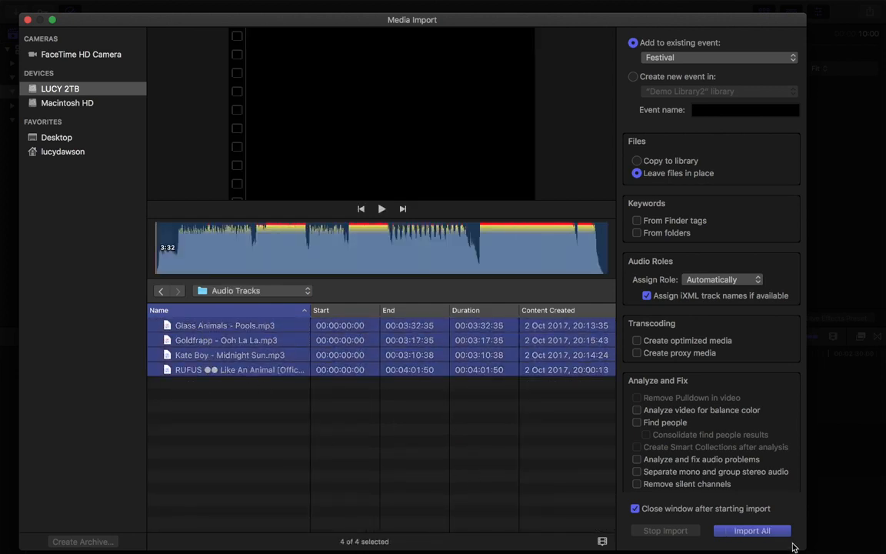
click(776, 530)
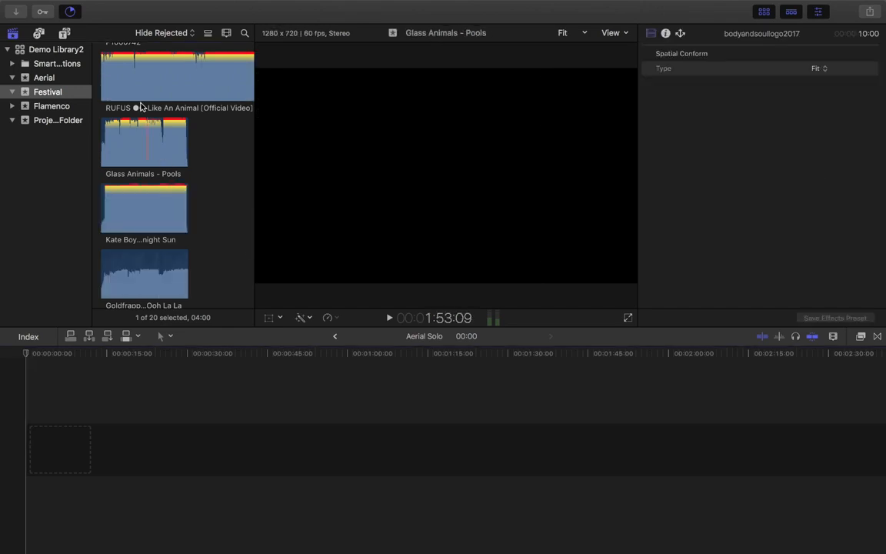
click(48, 91)
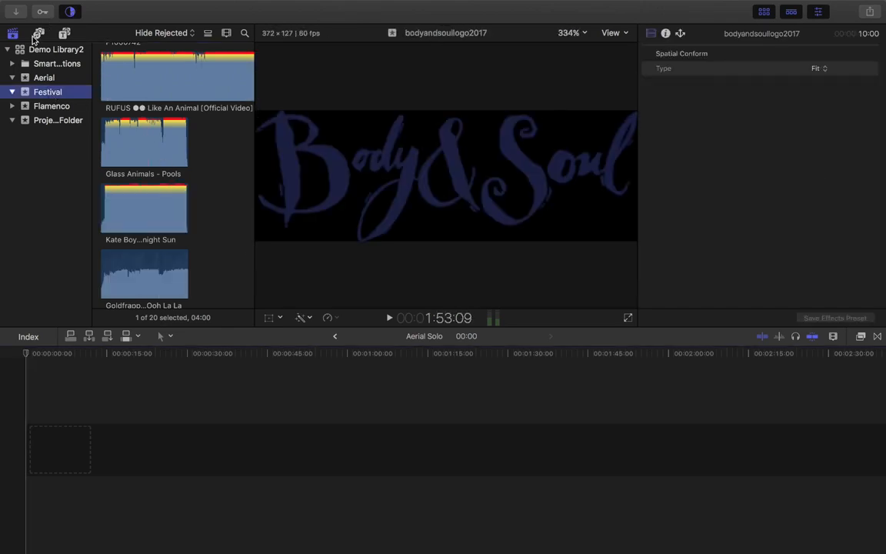
Look through the Photos, GarageBand and iTunes media sources, and return to the Festival event's clips
click(37, 33)
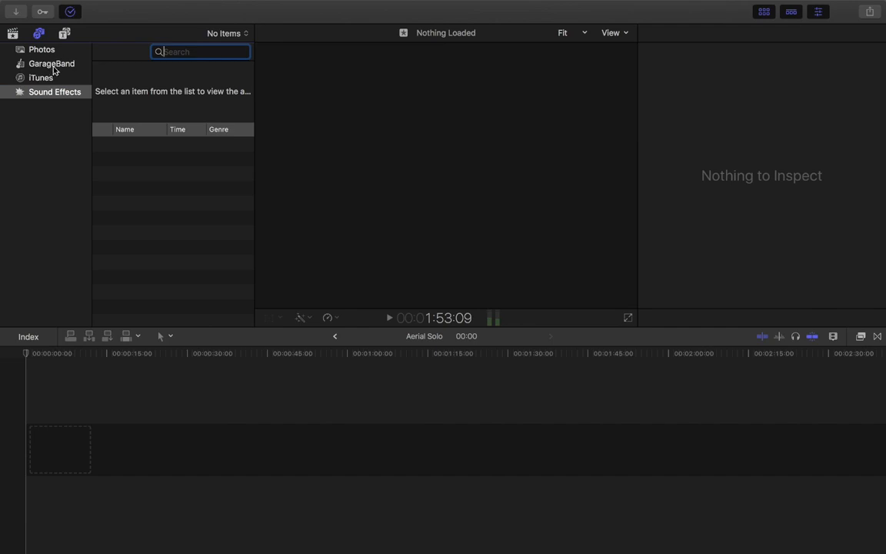
click(44, 78)
click(37, 62)
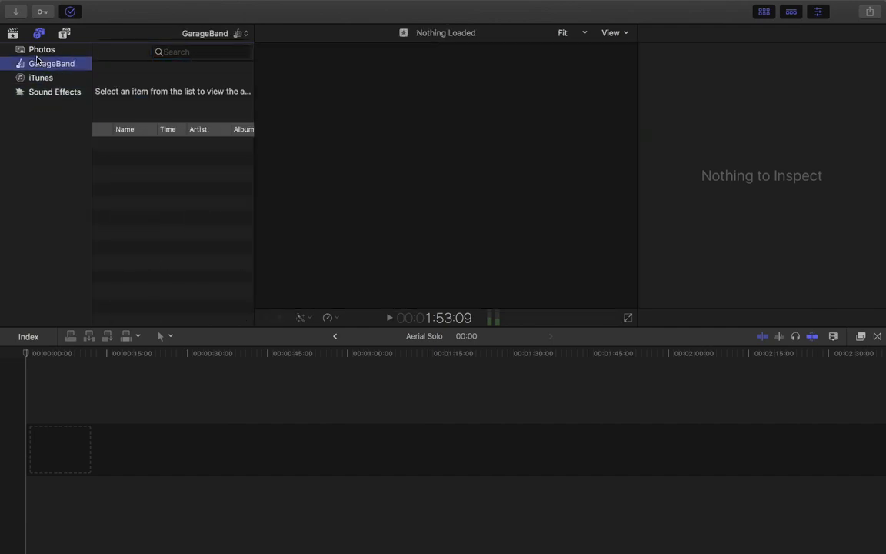
click(39, 51)
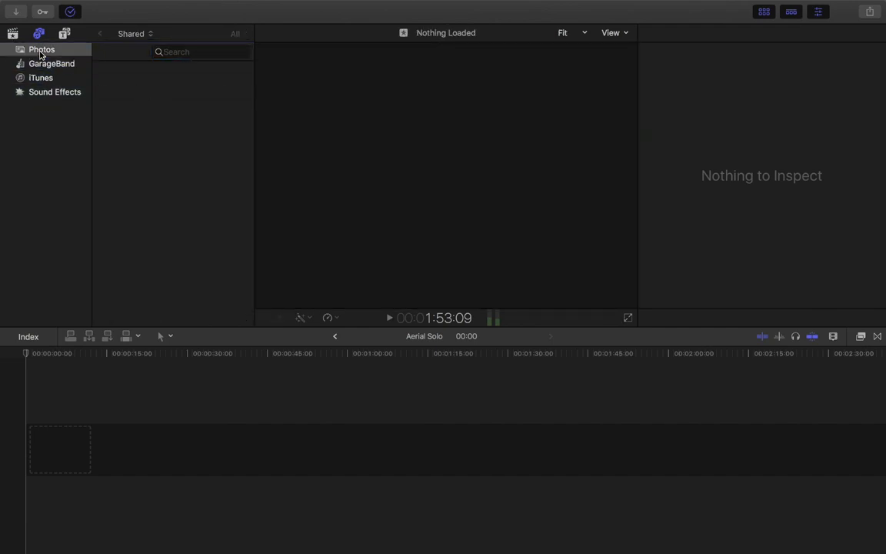
click(48, 77)
click(44, 64)
click(48, 52)
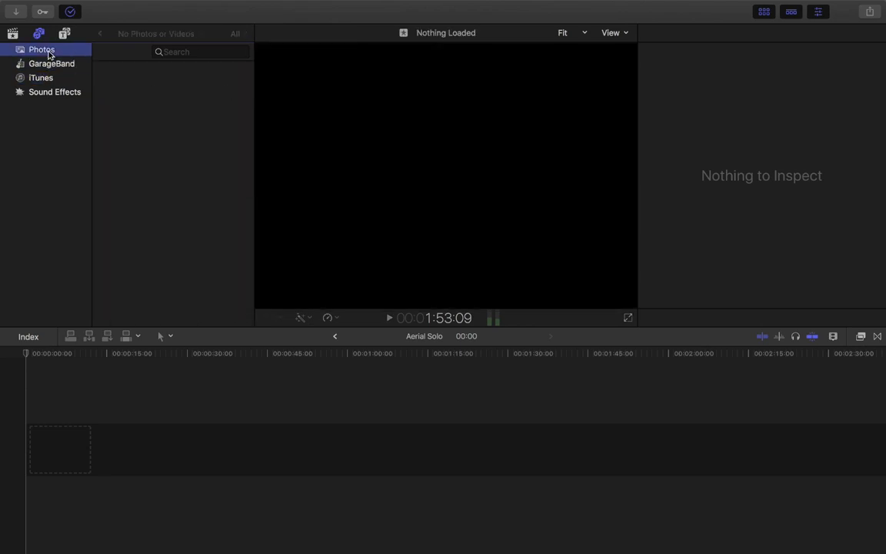
click(52, 66)
click(43, 79)
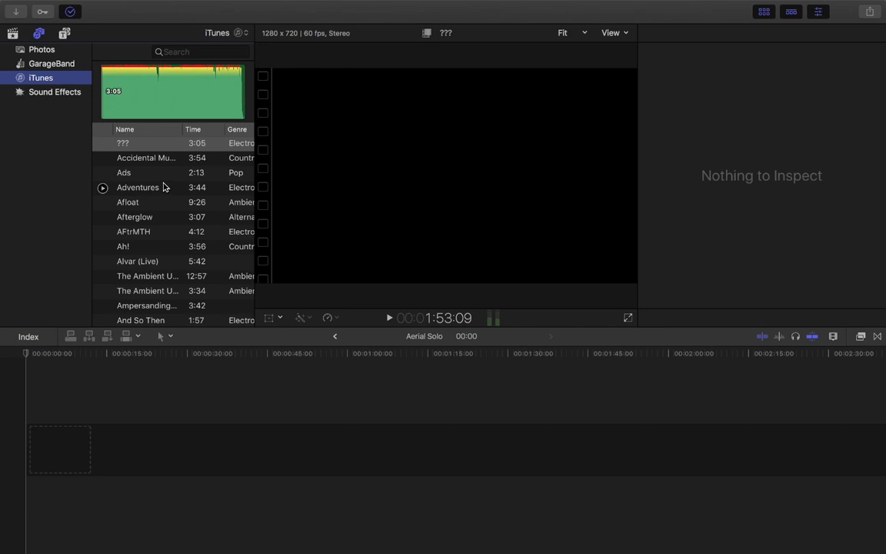
click(48, 61)
click(42, 51)
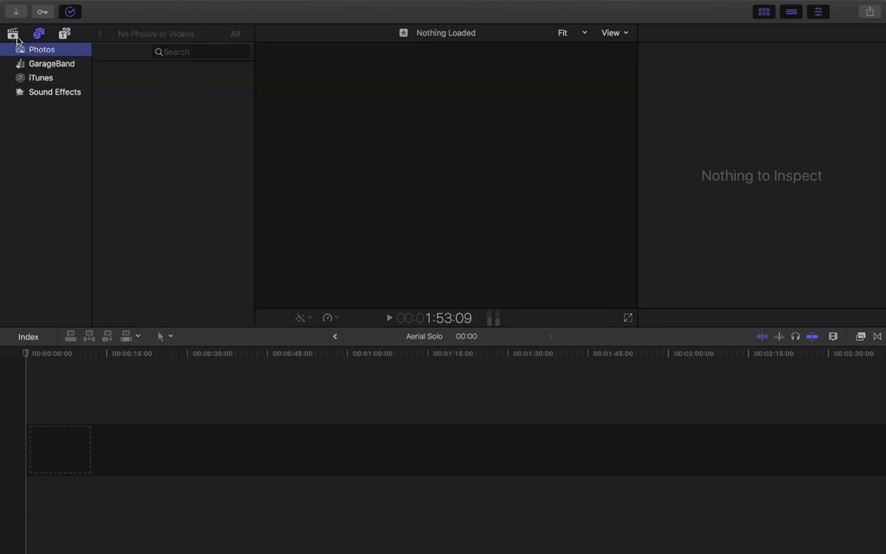
click(12, 34)
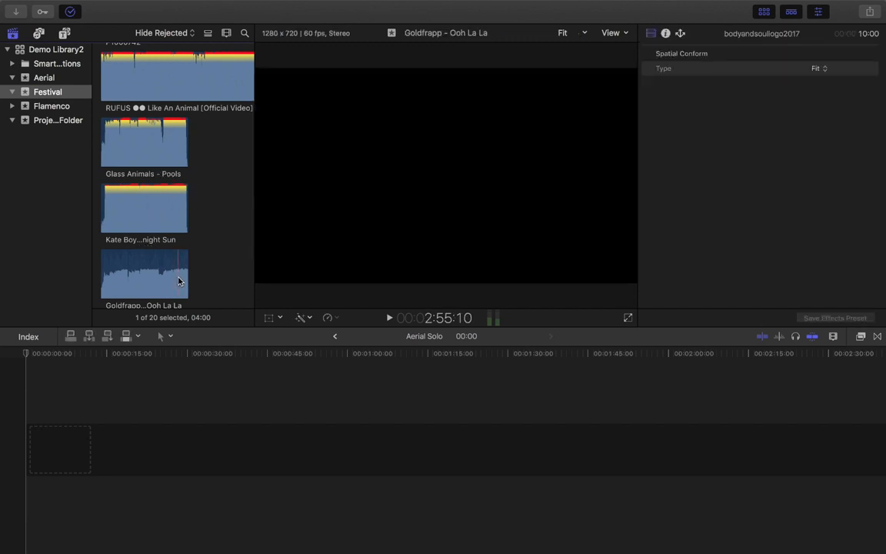
scroll(177, 281, up, 15)
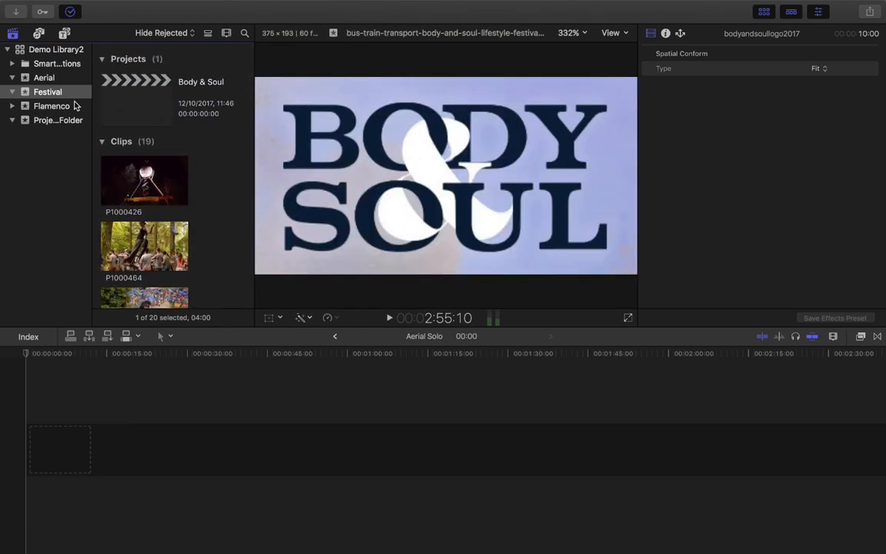
Import Flamenco Close Ups, Flamenco Full and Flamenco Master from MD6031's Flamenco folder into the Flamenco event, leaving the files in place
click(50, 105)
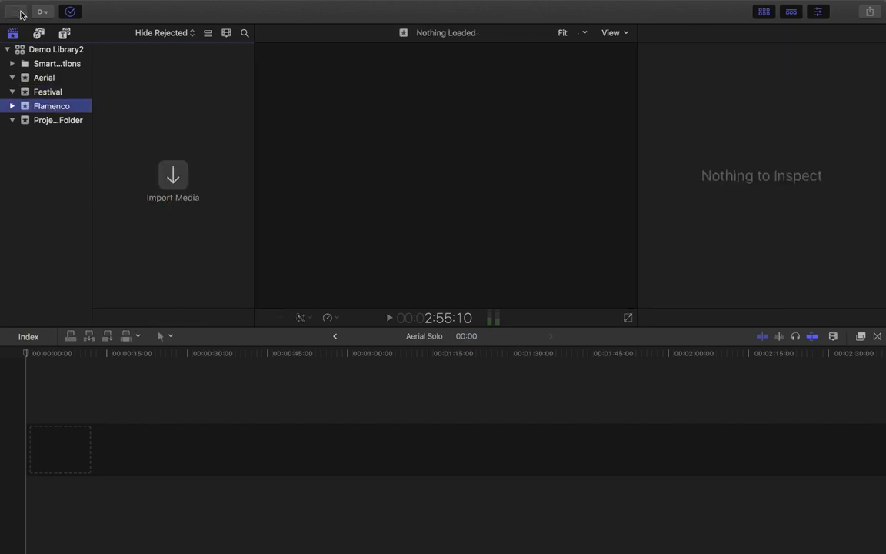
click(20, 13)
click(233, 298)
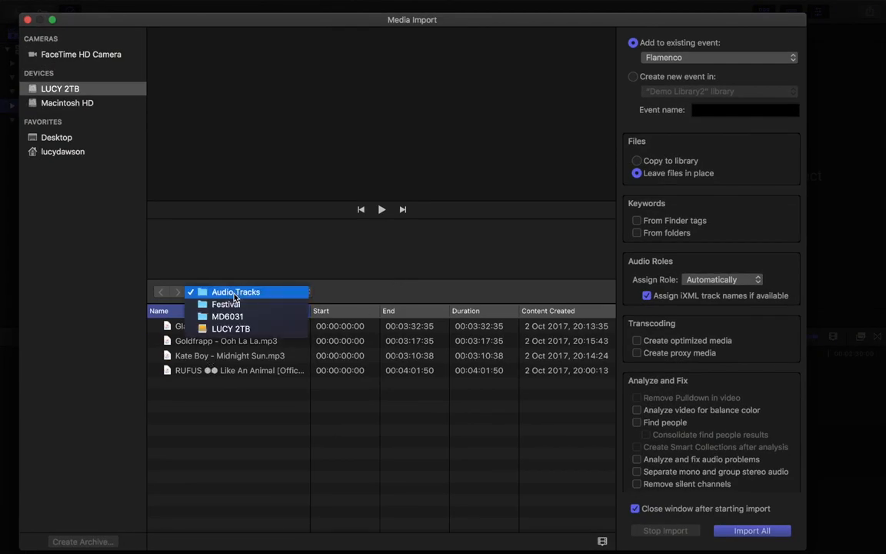
click(223, 316)
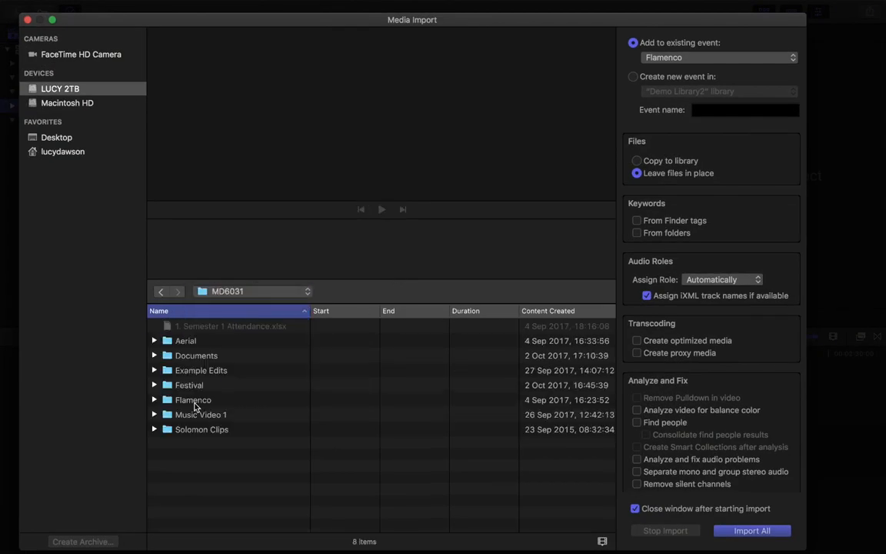
double_click(194, 400)
drag(191, 390, 191, 333)
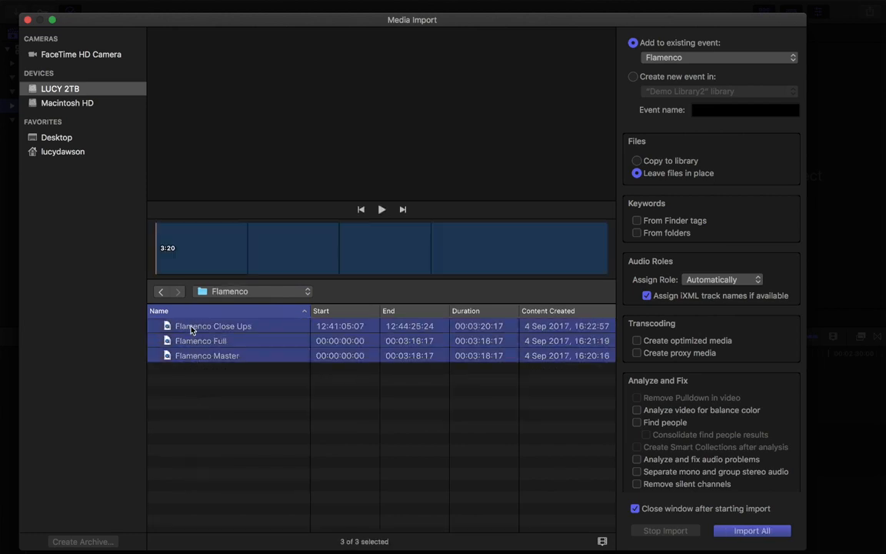
click(744, 532)
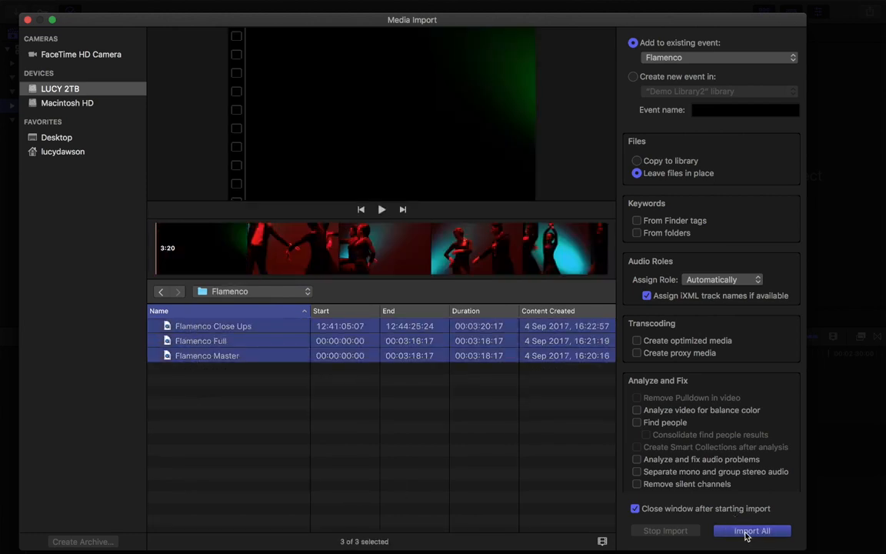
Review the Flamenco Full and Flamenco Master clips, the Aerial Solo project, and all media in the Aerial and Festival events
click(149, 156)
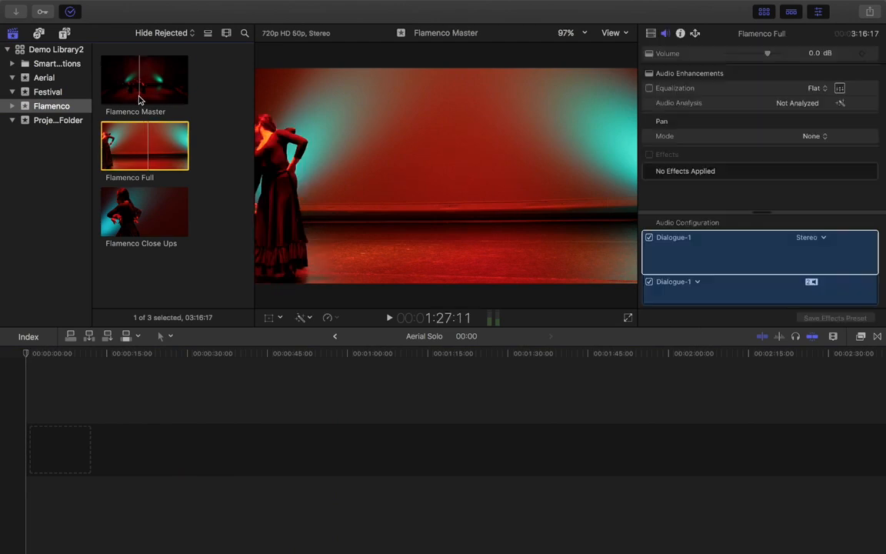
click(139, 95)
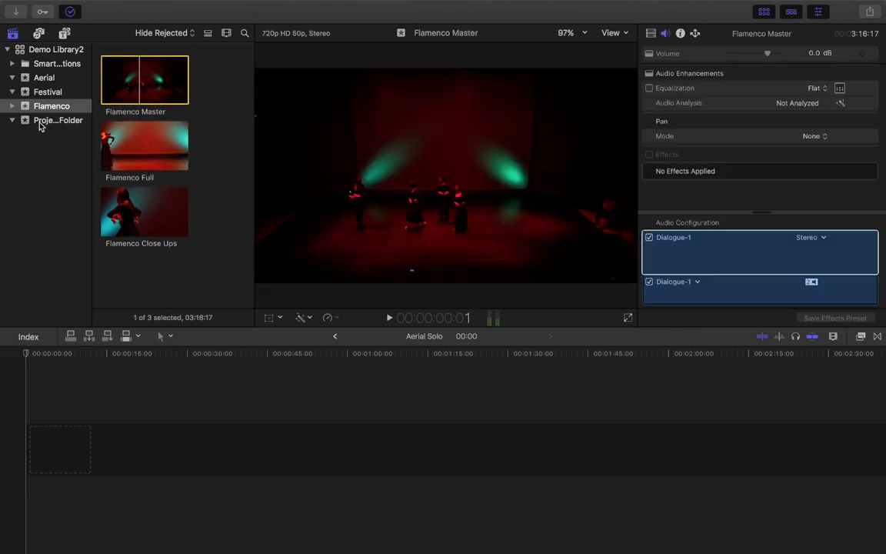
click(46, 78)
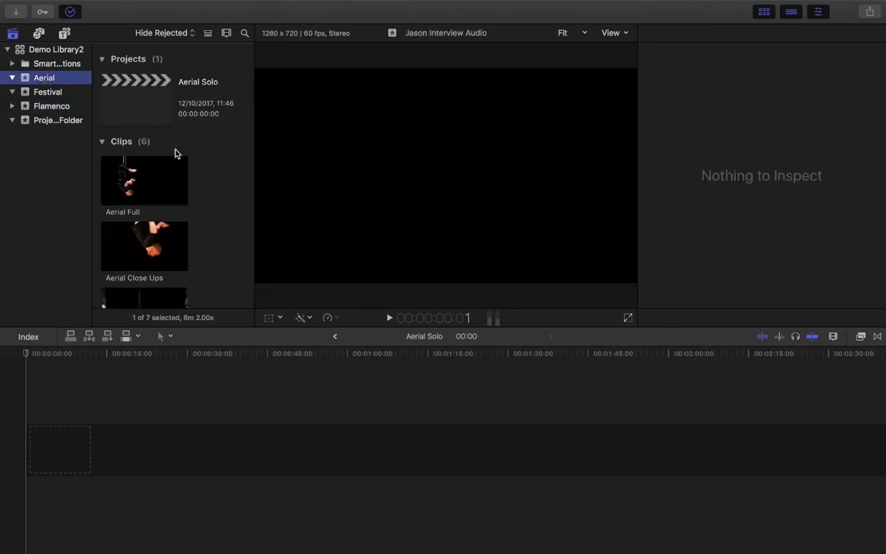
click(148, 108)
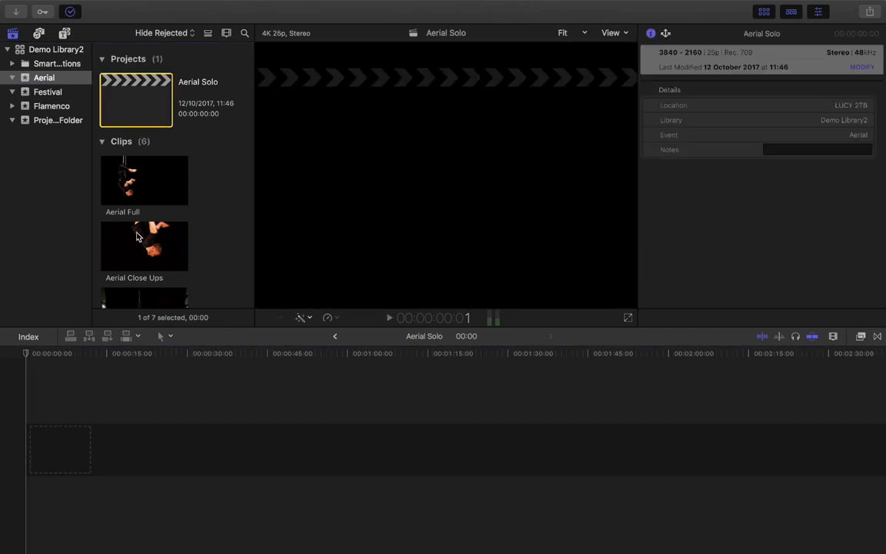
scroll(137, 237, down, 5)
scroll(137, 236, down, 4)
scroll(161, 193, down, 6)
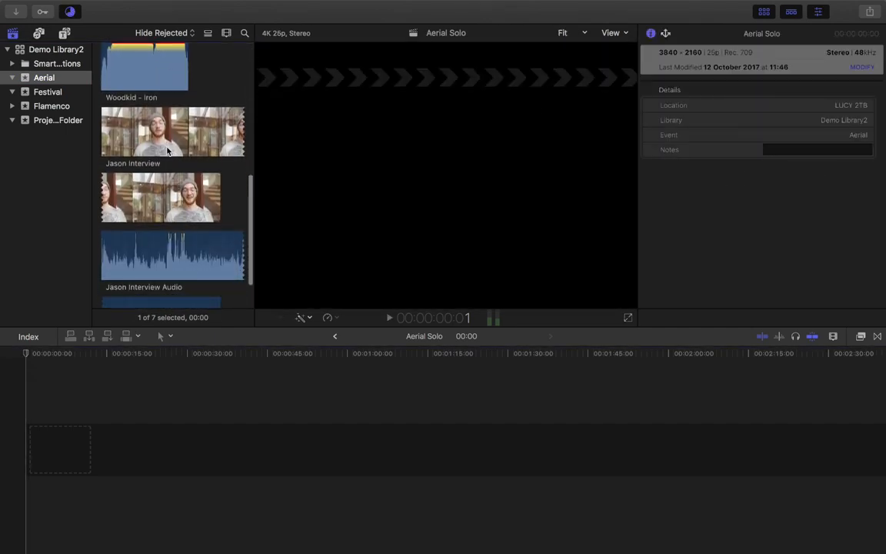
click(48, 91)
click(172, 209)
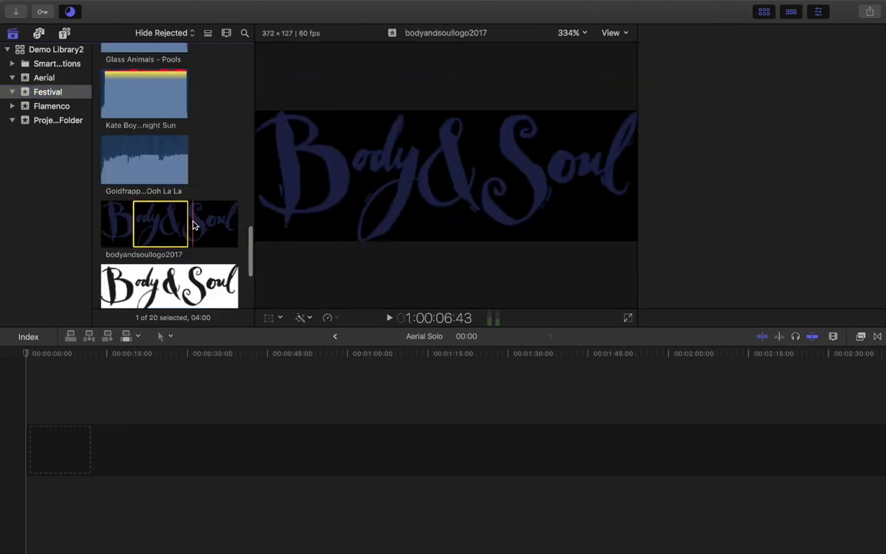
scroll(192, 223, up, 15)
scroll(221, 210, down, 2)
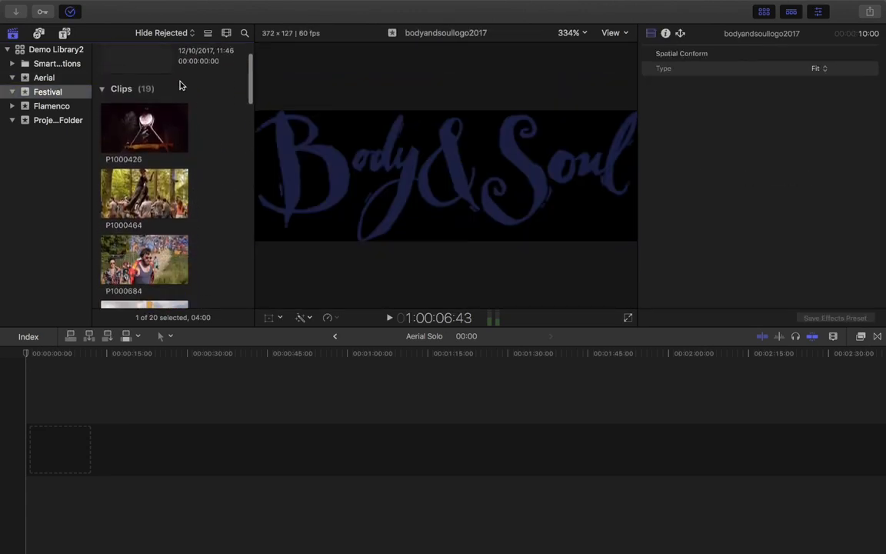
scroll(144, 193, down, 15)
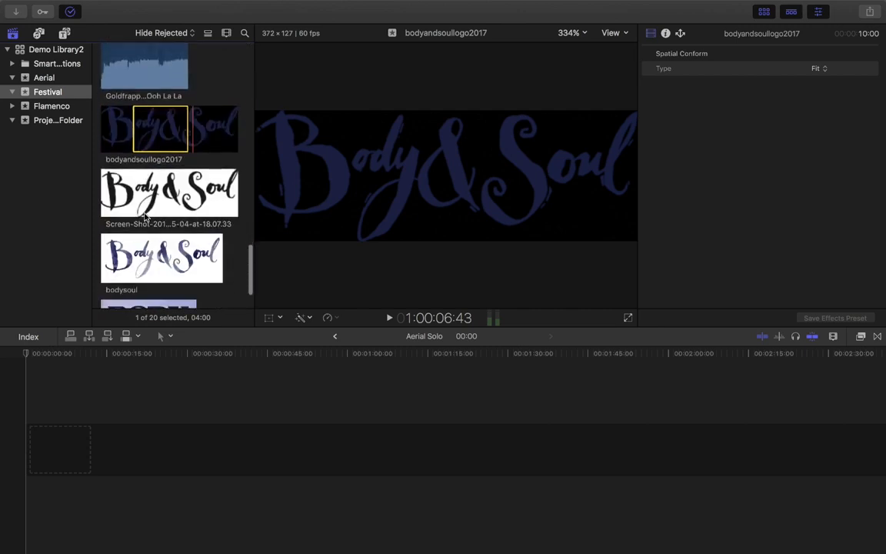
scroll(144, 217, up, 1)
scroll(146, 223, down, 5)
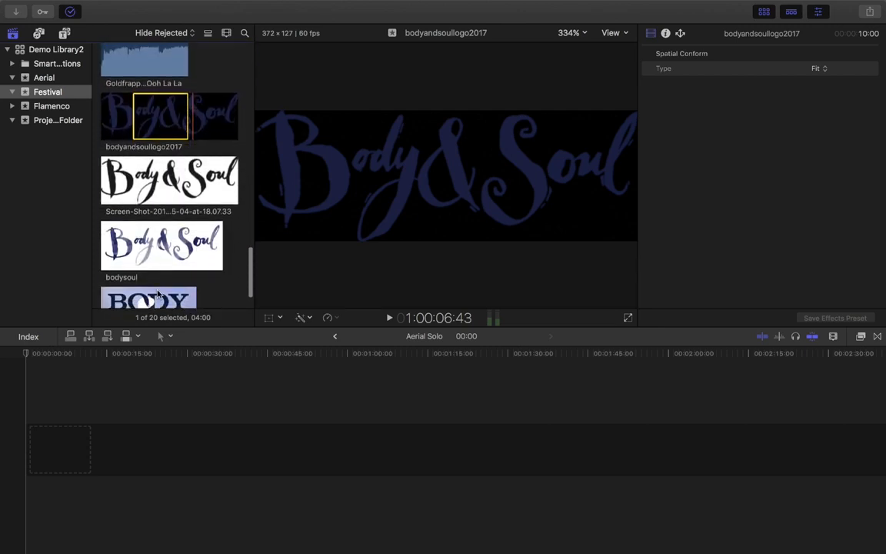
Review the contents of the Flamenco, project folder, Festival and Aerial events, ending on the Aerial event's project and clips
click(52, 105)
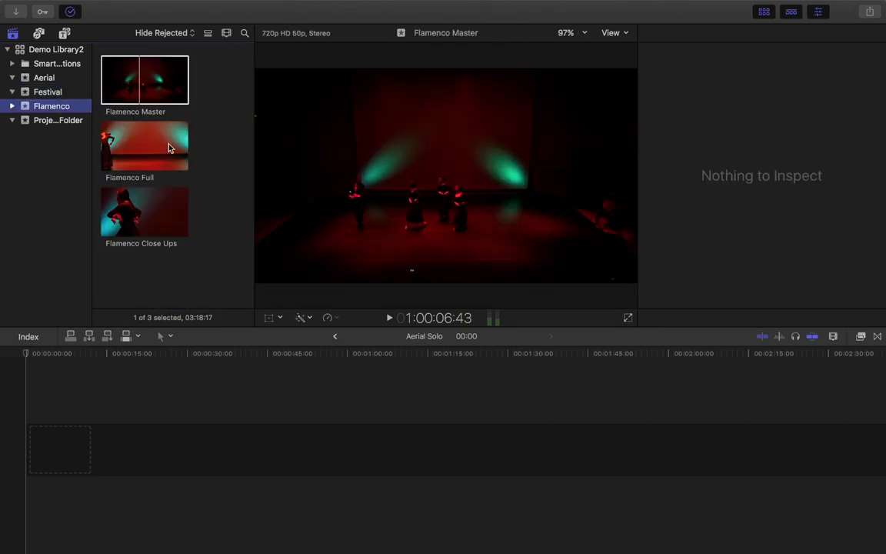
click(58, 120)
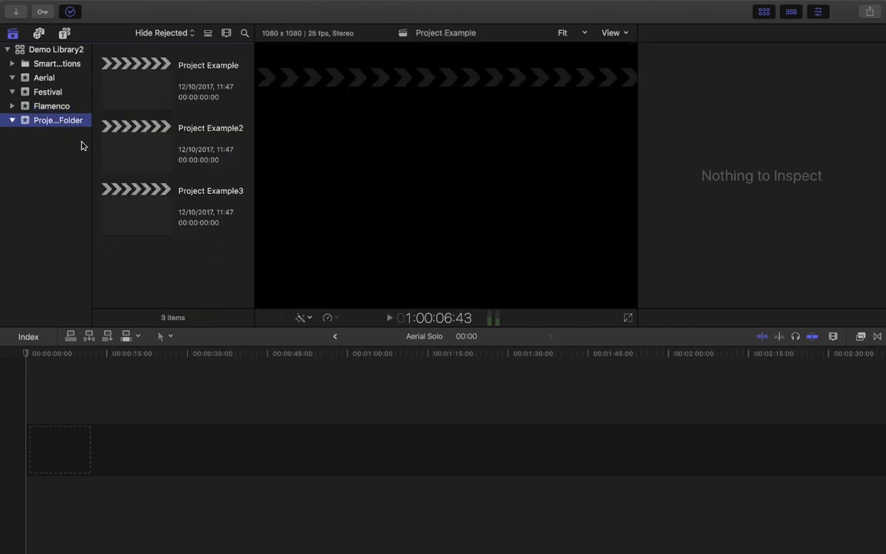
click(51, 106)
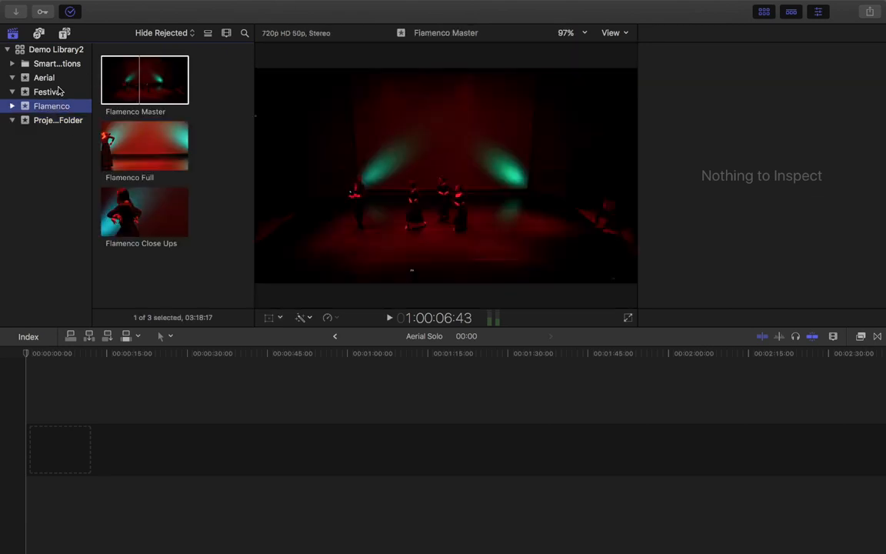
click(58, 91)
click(173, 58)
scroll(177, 169, up, 10)
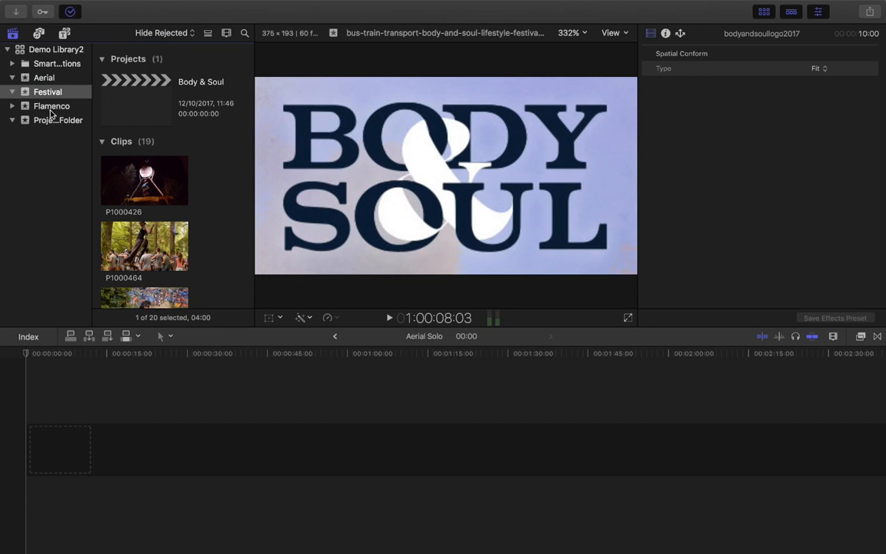
click(51, 107)
click(46, 91)
click(49, 78)
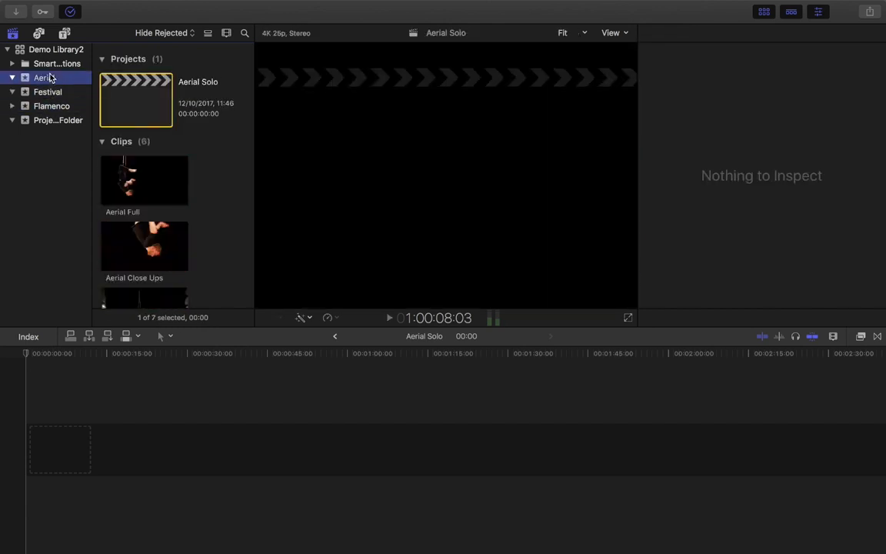
click(55, 91)
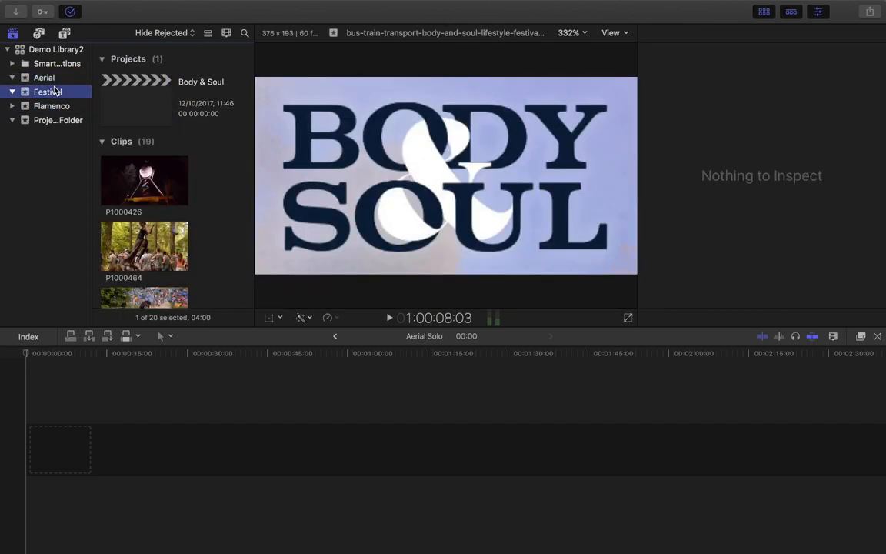
click(58, 79)
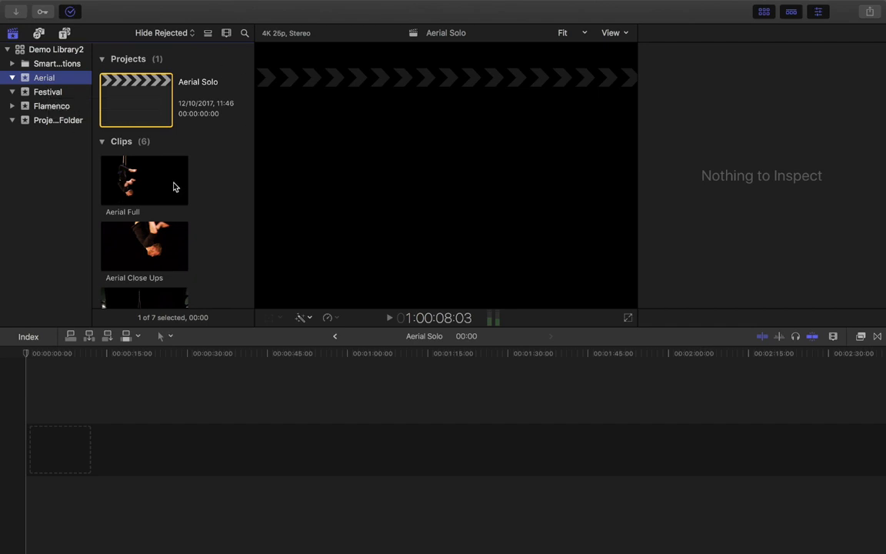
Switch from Final Cut Pro to the macOS desktop showing the LUCY 2TB drive
key(ctrl+Left)
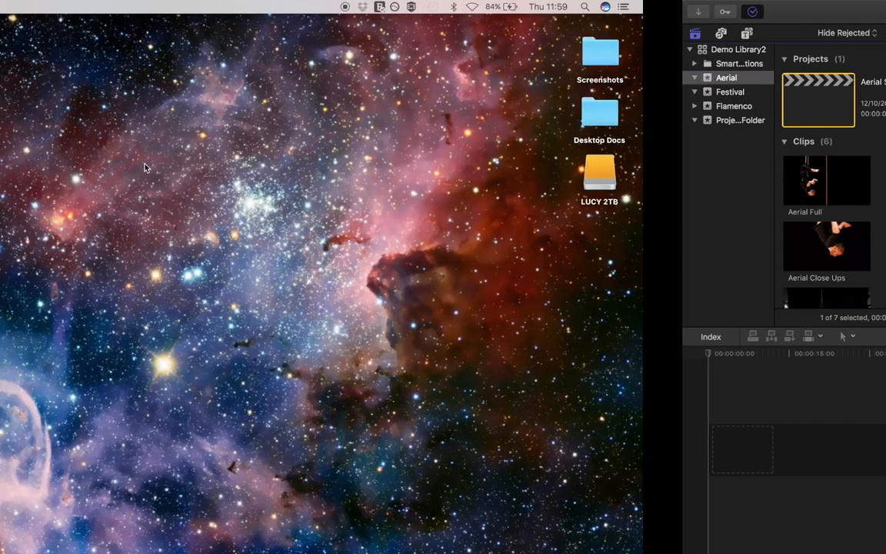